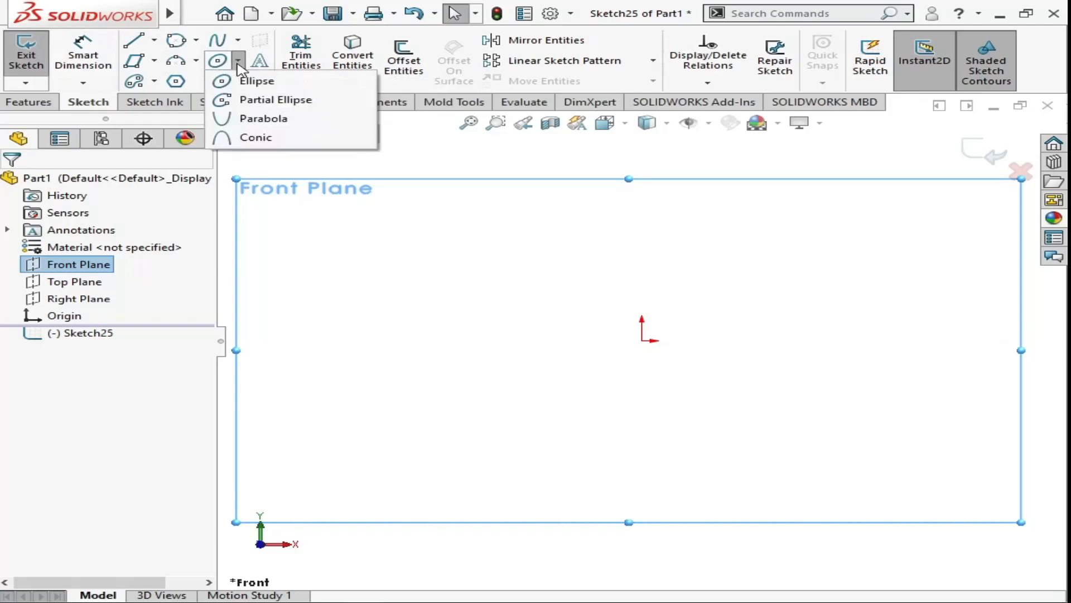
# - Sketch a tilted ellipse below and beside the origin, with a major radius of about 50.4 mm and a minor radius of about 18.6 mm
pyautogui.click(259, 82)
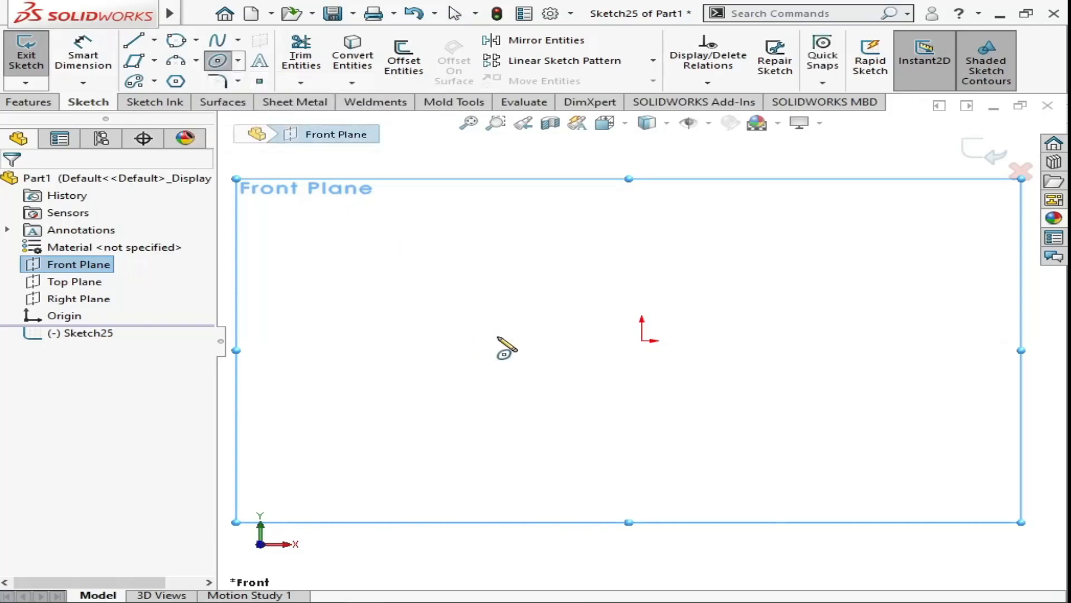
pyautogui.click(483, 355)
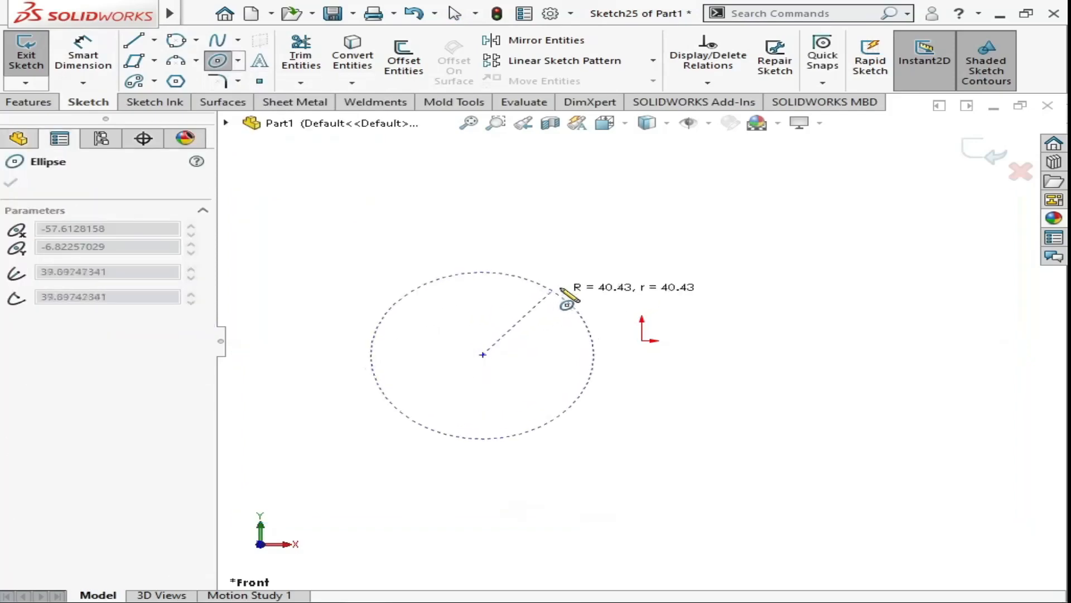
pyautogui.click(580, 283)
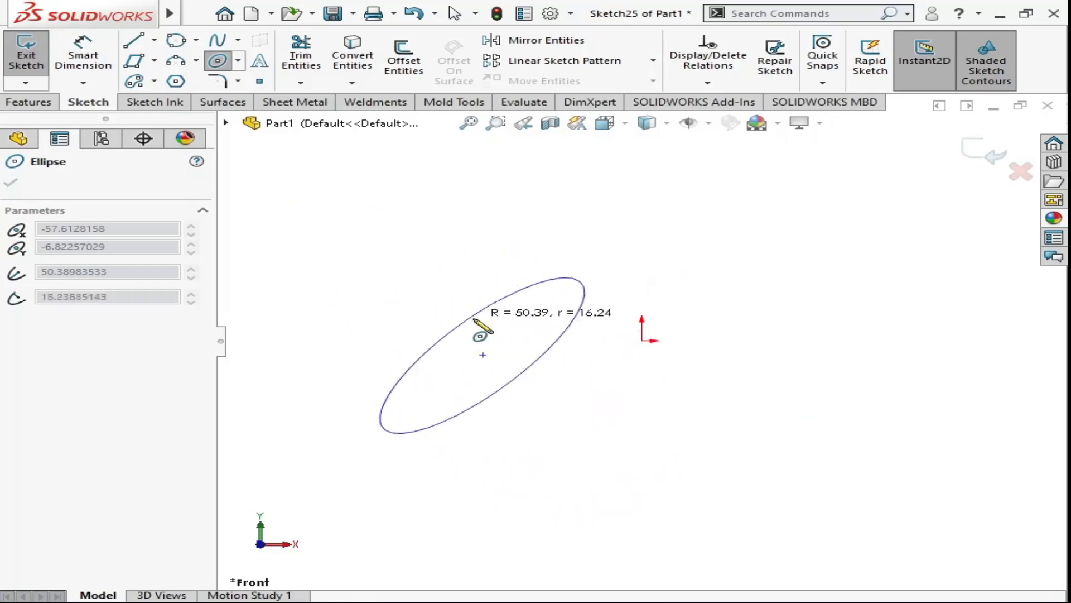
pyautogui.click(544, 369)
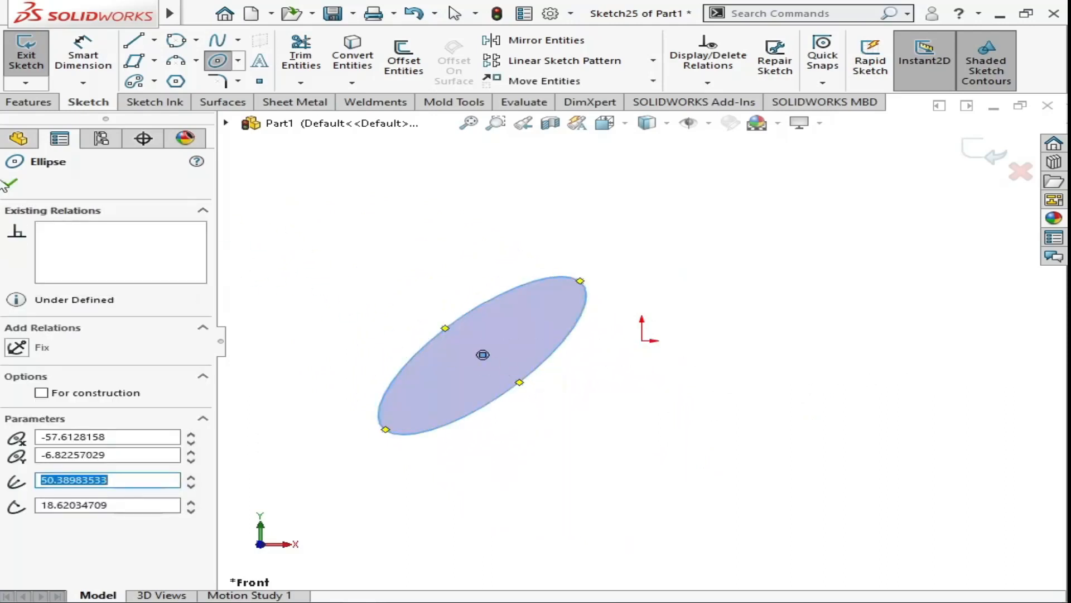
pyautogui.click(8, 184)
# - Dimension the ellipse's major axis between its two end points and set it to 160 mm
pyautogui.moveTo(647, 446); pyautogui.dragTo(625, 229, button='right')
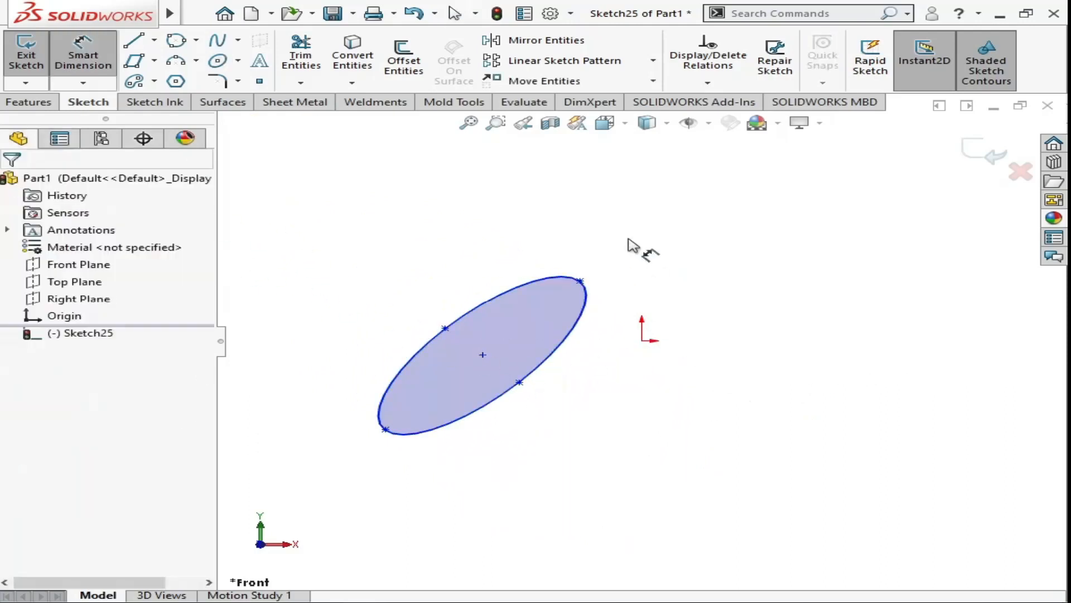
pyautogui.click(572, 340)
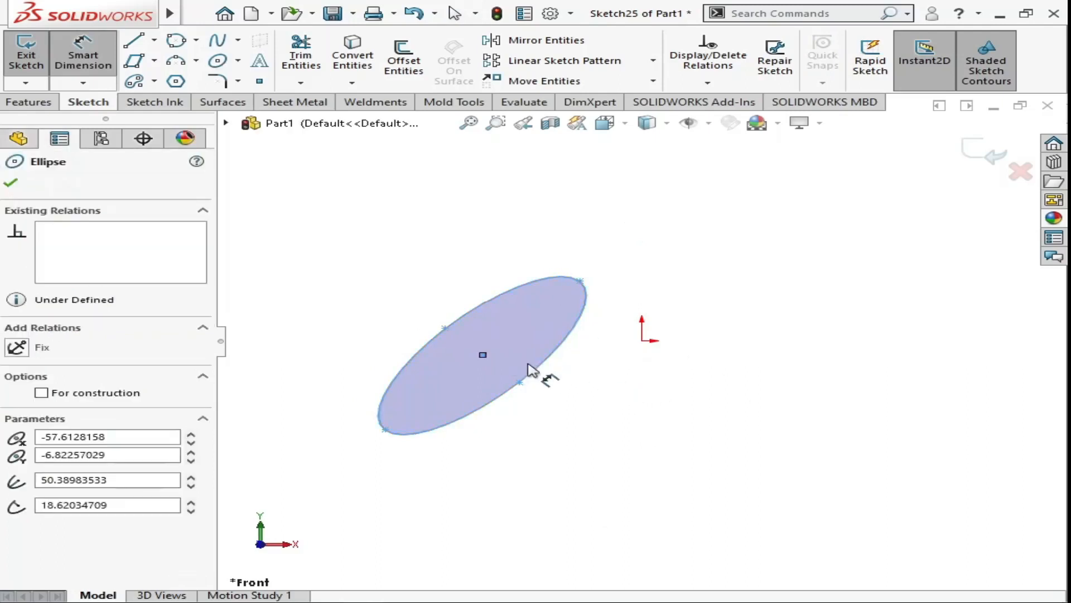
pyautogui.press('Escape')
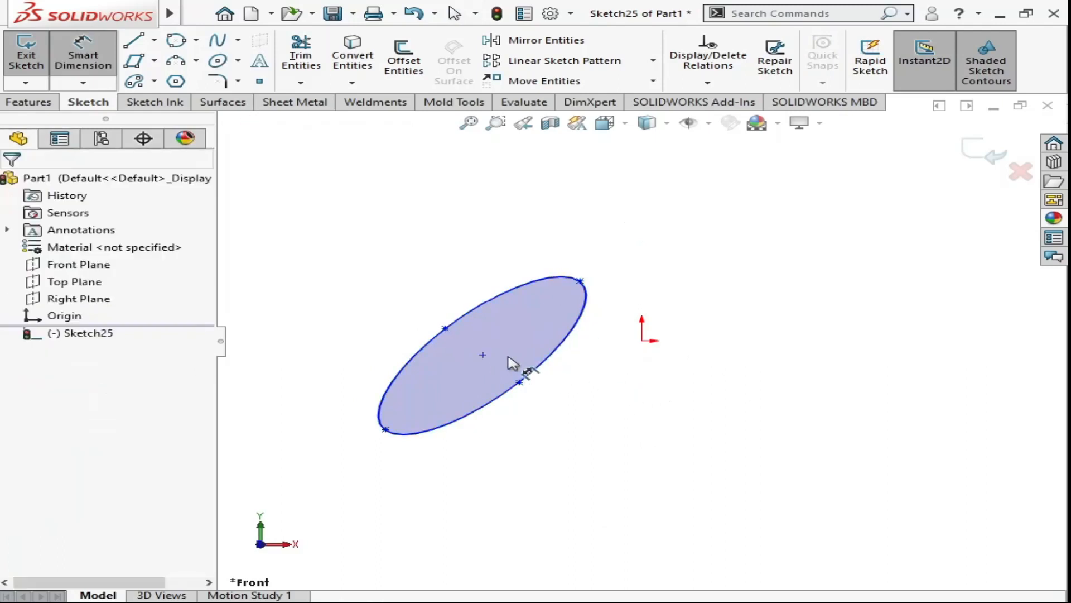
pyautogui.click(491, 407)
pyautogui.click(533, 437)
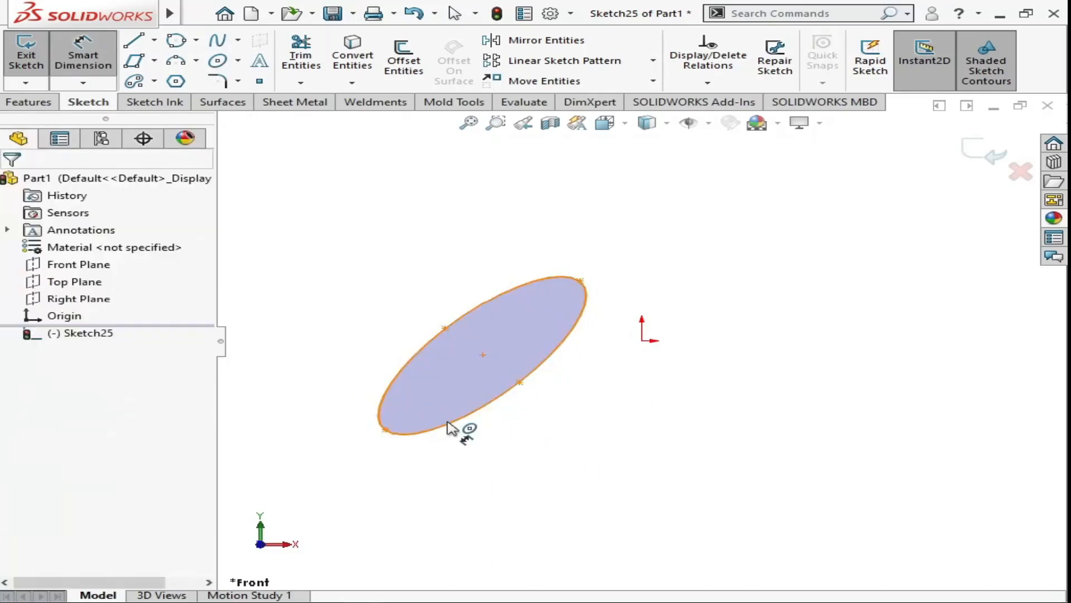
pyautogui.click(385, 429)
pyautogui.click(580, 281)
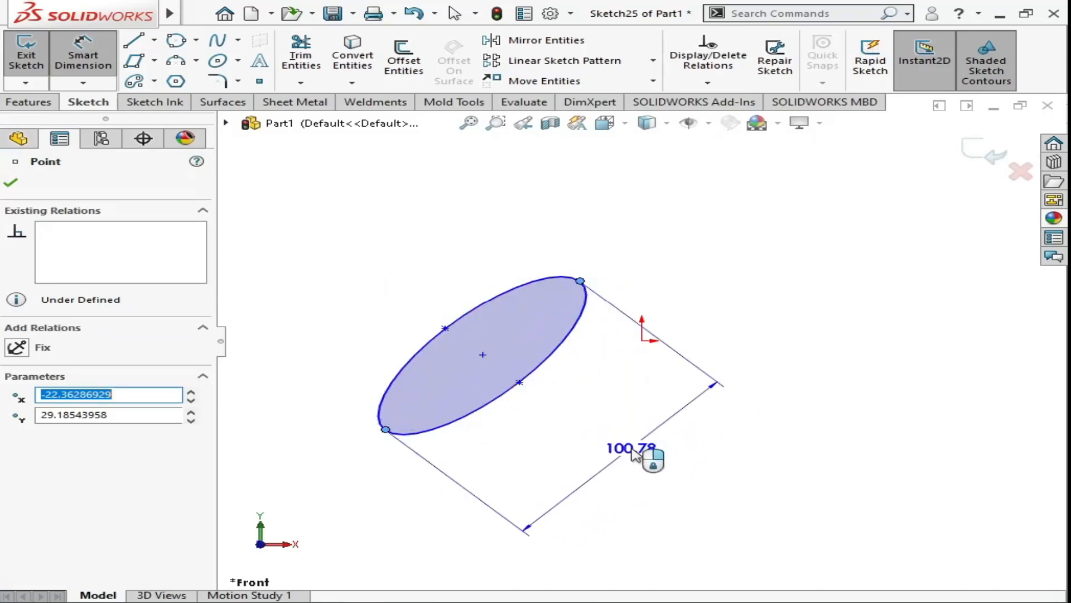
pyautogui.click(633, 453)
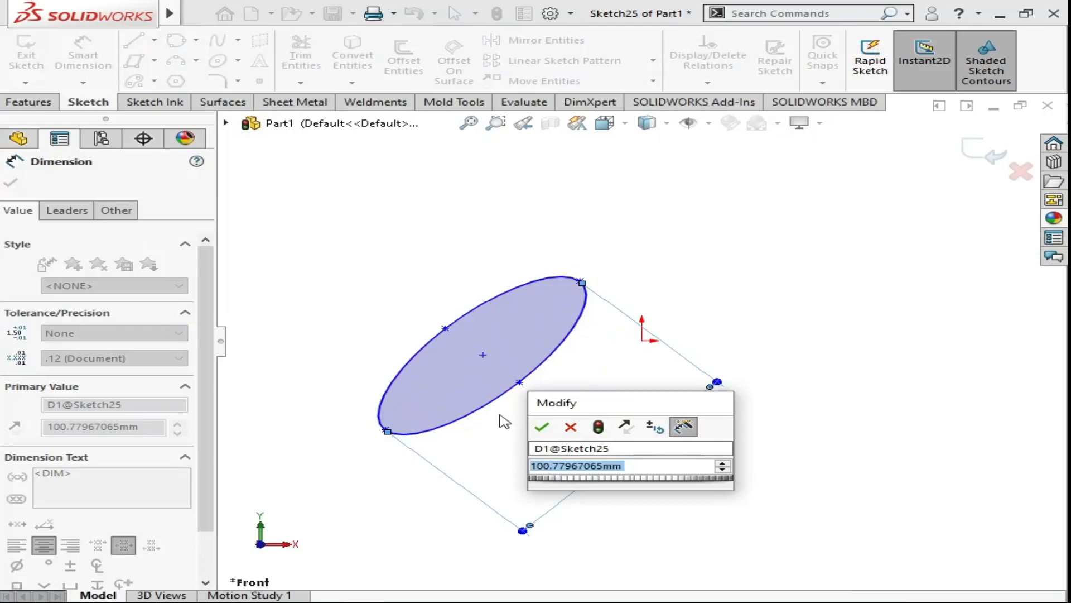
pyautogui.write('15')
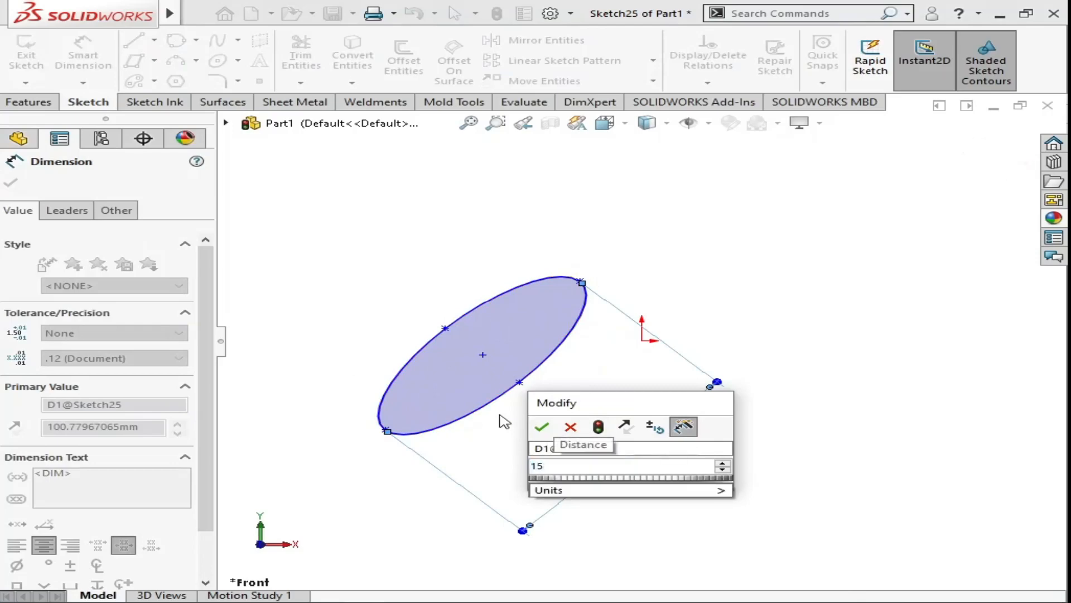
pyautogui.write('60')
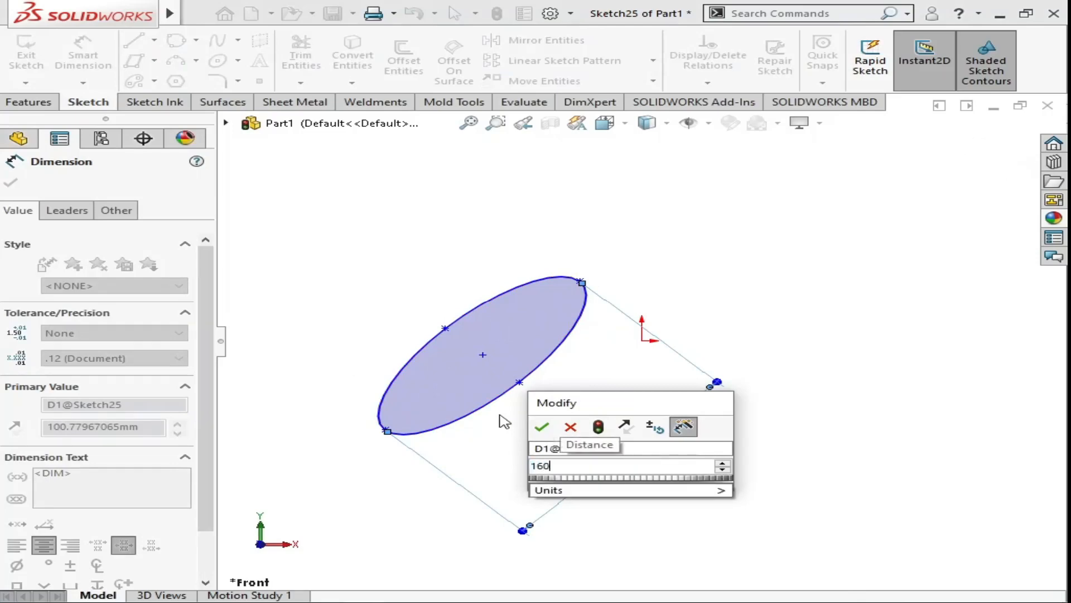
pyautogui.press('Return')
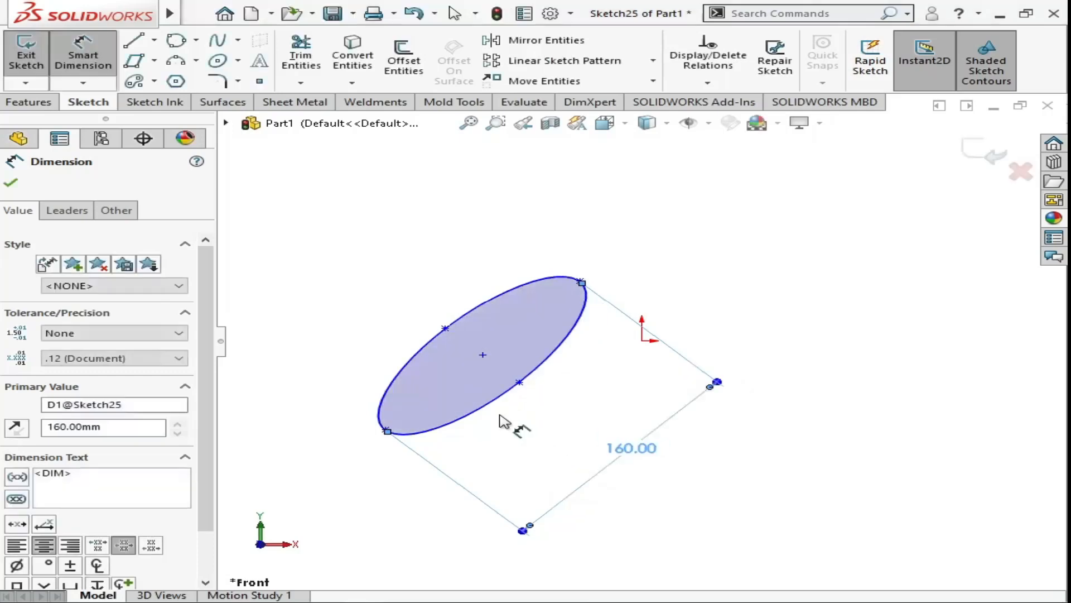
pyautogui.click(11, 184)
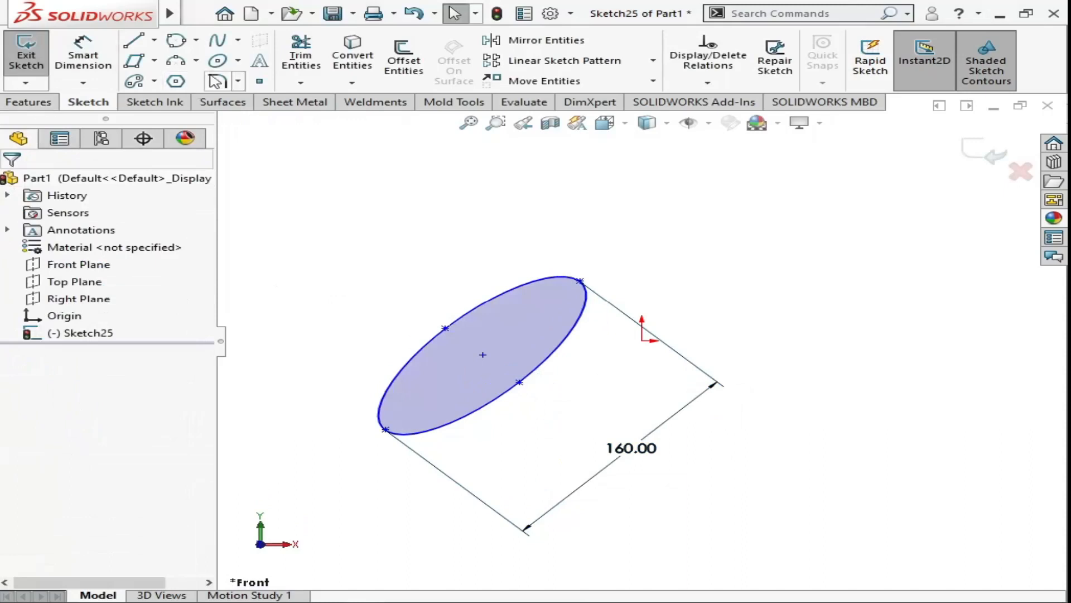
# - Sketch an open partial ellipse above the full ellipse's lower end, with radii of about 71 mm and 24.7 mm and a horizontal major axis
pyautogui.click(238, 61)
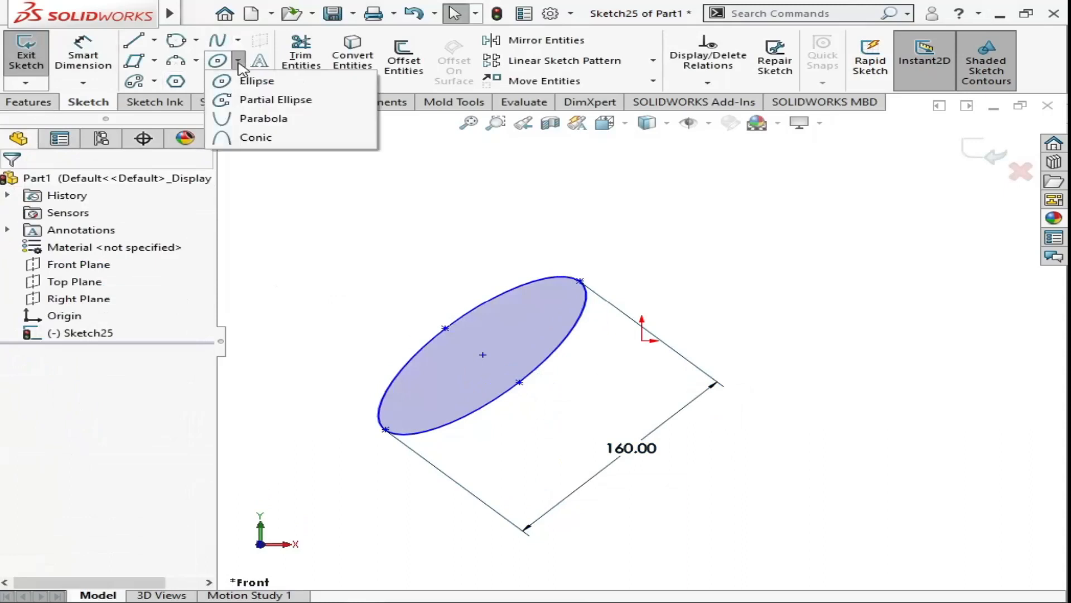
pyautogui.click(241, 105)
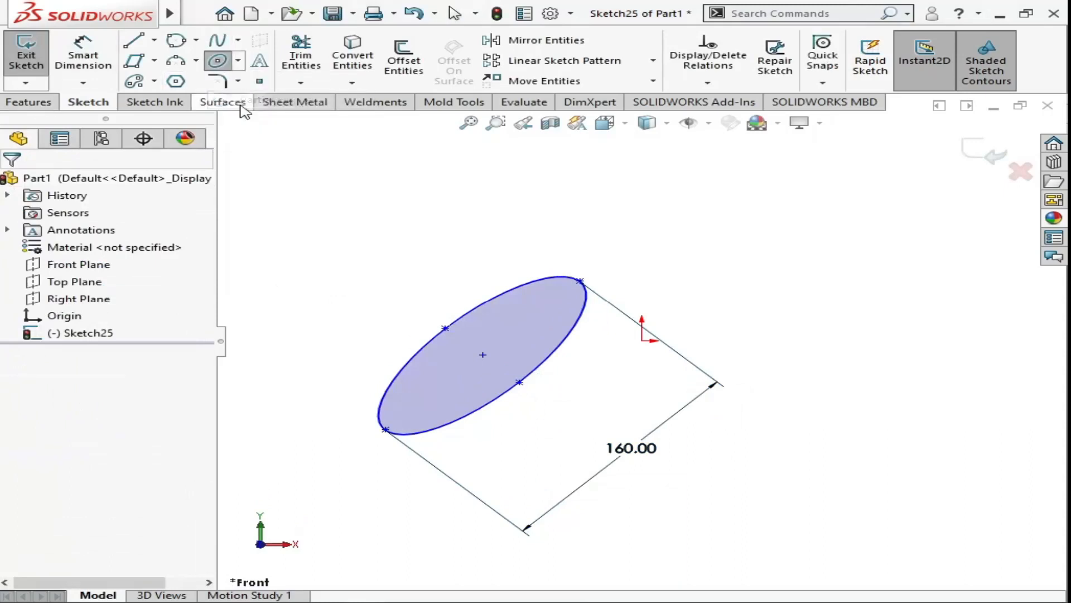
pyautogui.click(271, 259)
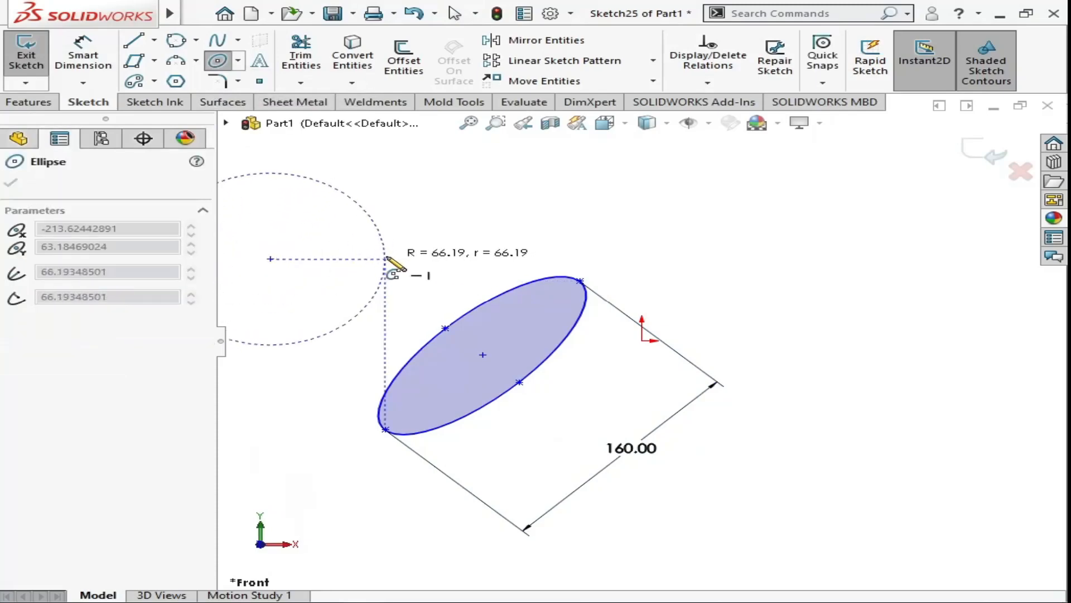
pyautogui.click(394, 258)
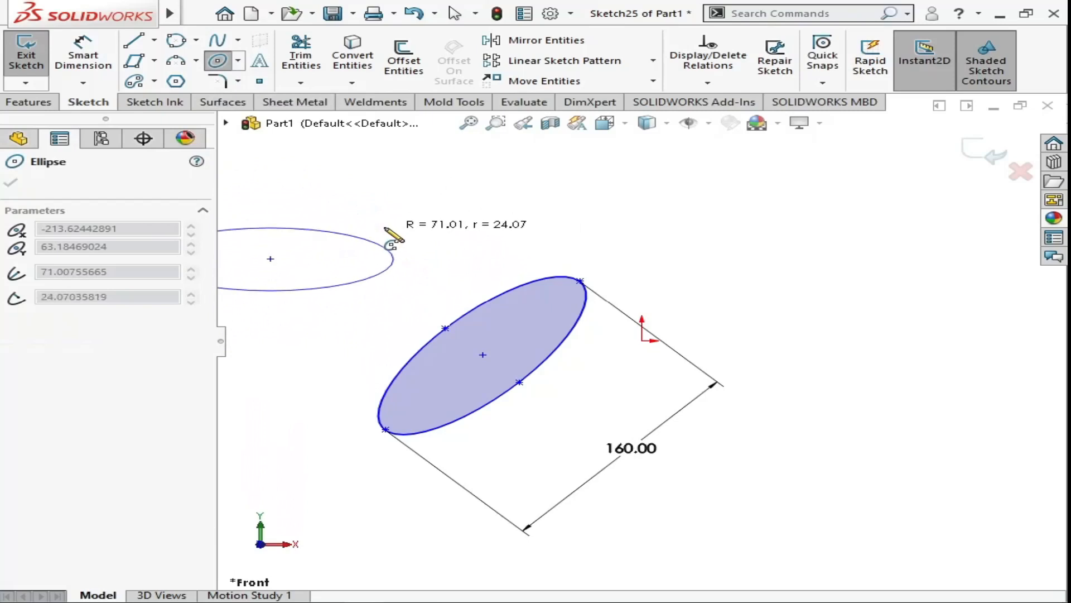
pyautogui.click(343, 228)
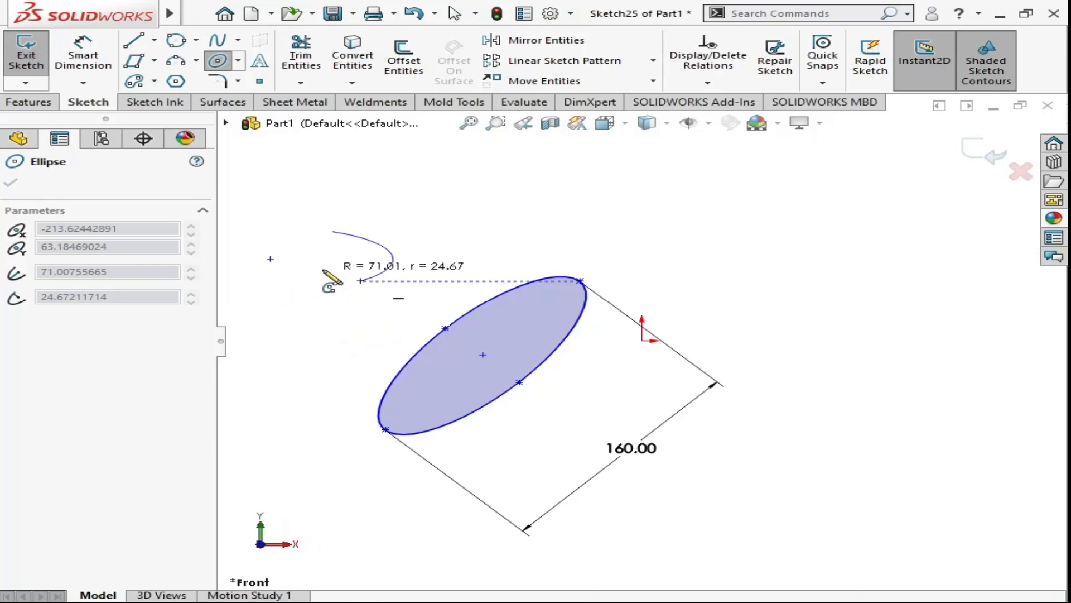
pyautogui.click(269, 291)
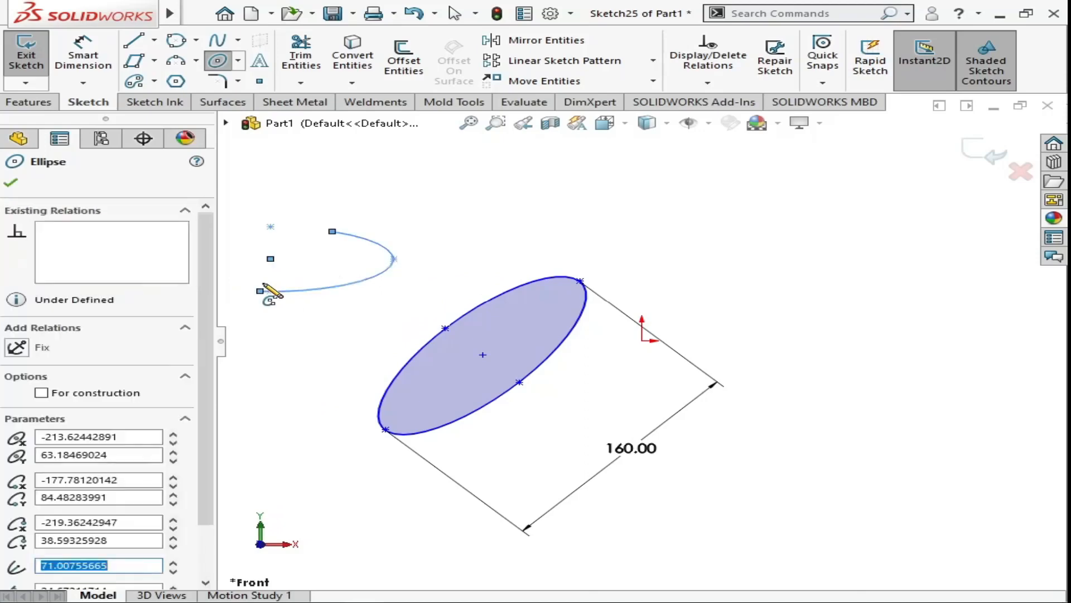
pyautogui.click(13, 184)
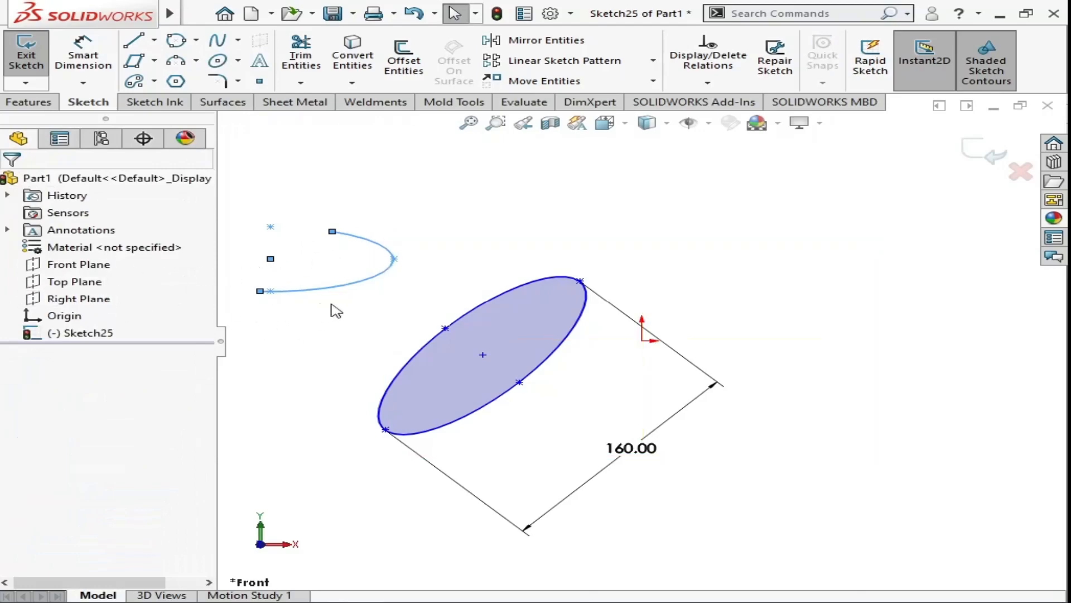
# - Hide and restore the feature tree several times, ending with it displayed
pyautogui.click(221, 343)
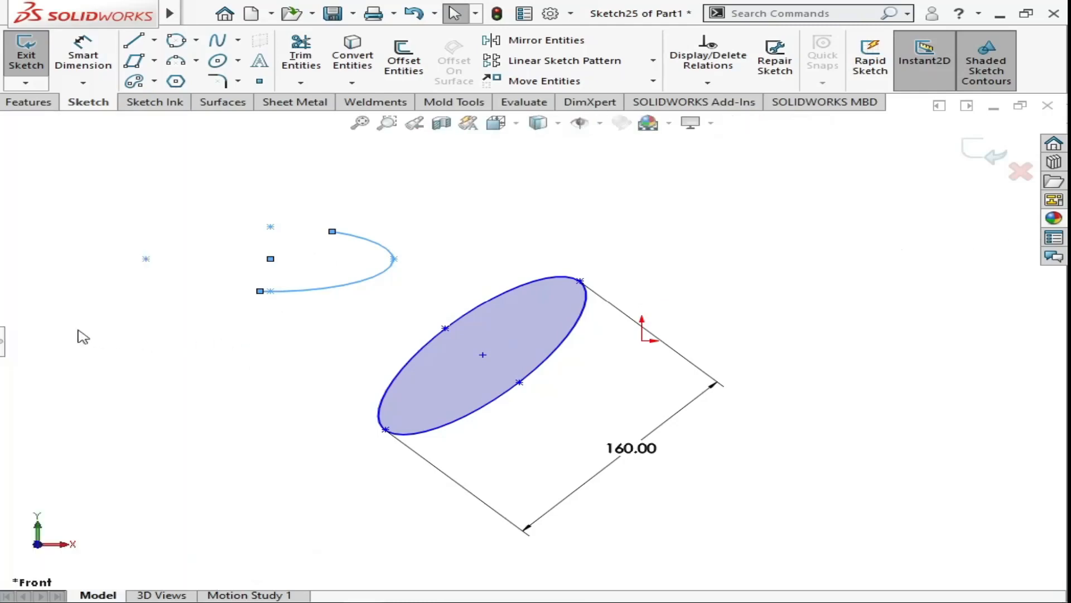
pyautogui.click(3, 342)
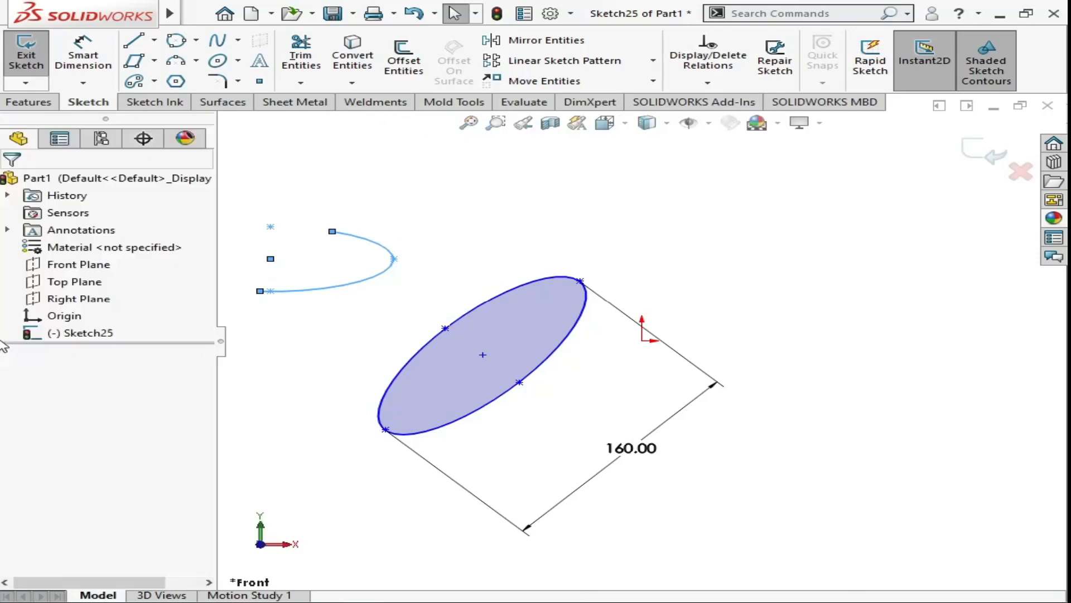
pyautogui.click(221, 343)
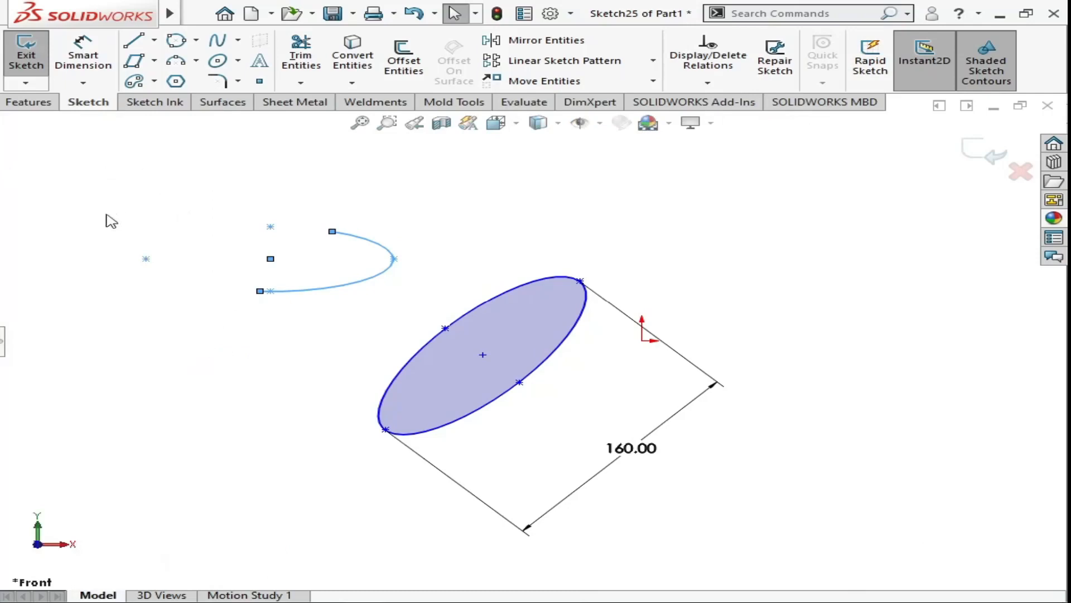
pyautogui.click(3, 342)
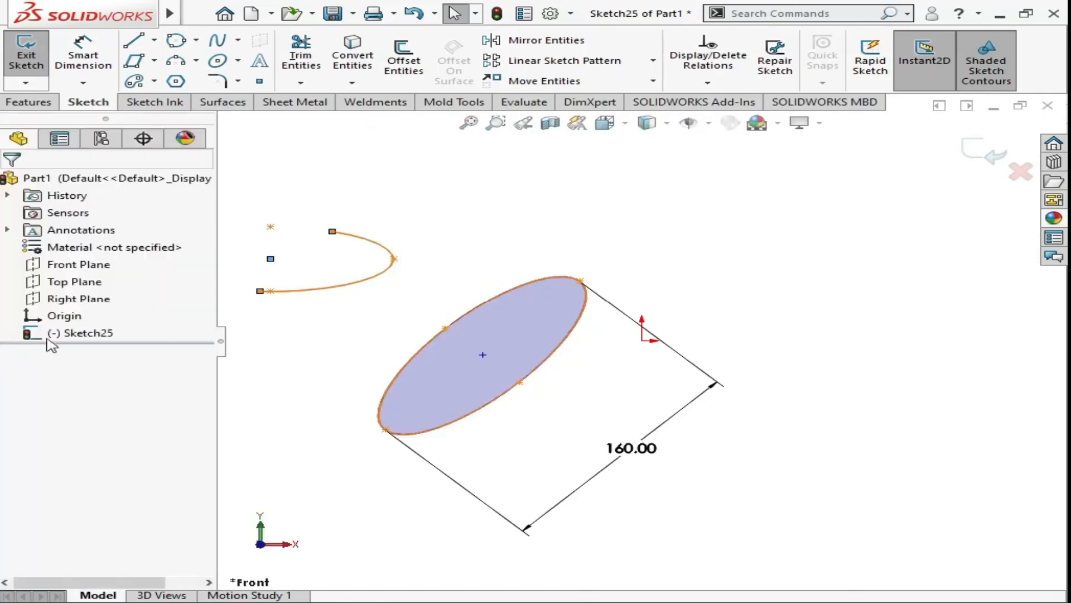
pyautogui.click(221, 341)
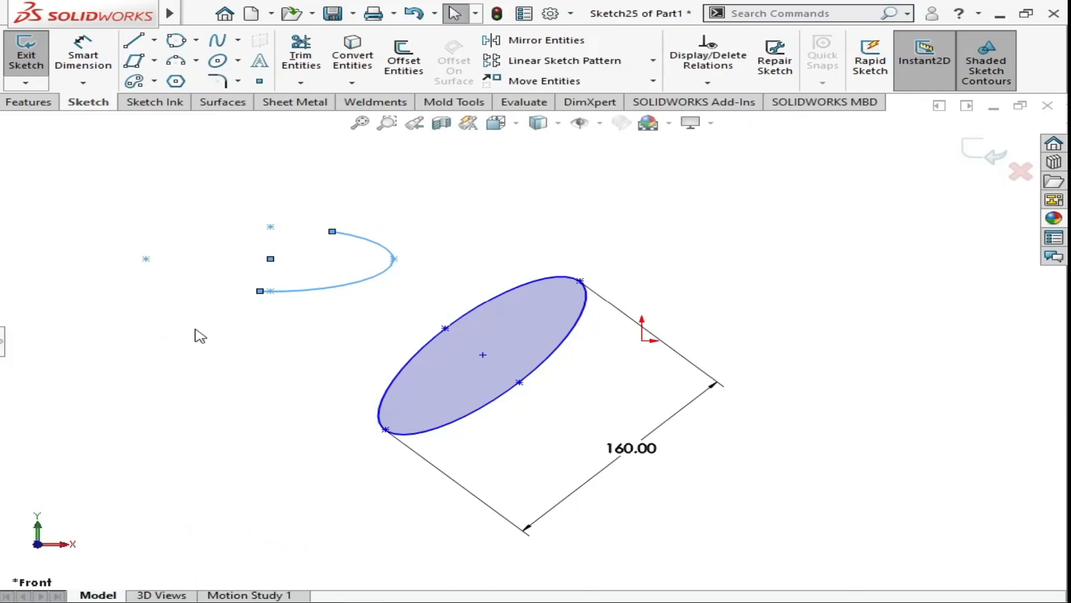
pyautogui.press('F9')
pyautogui.press('F9')
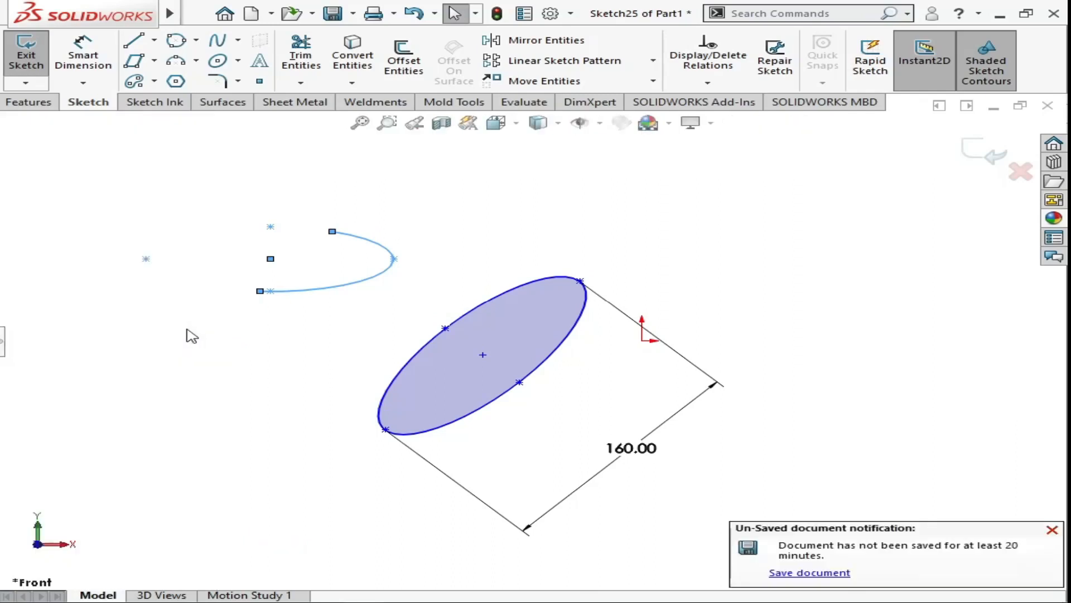
pyautogui.press('F9')
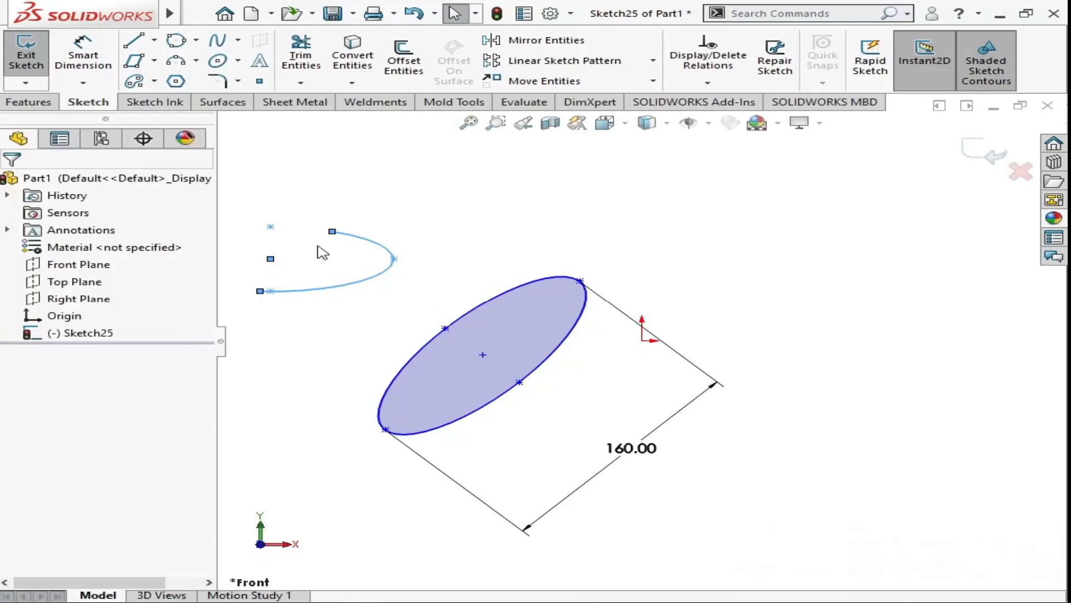
# - Hide and restore the command ribbon and the feature tree, ending with both displayed and the sketch tools showing
pyautogui.press('F10')
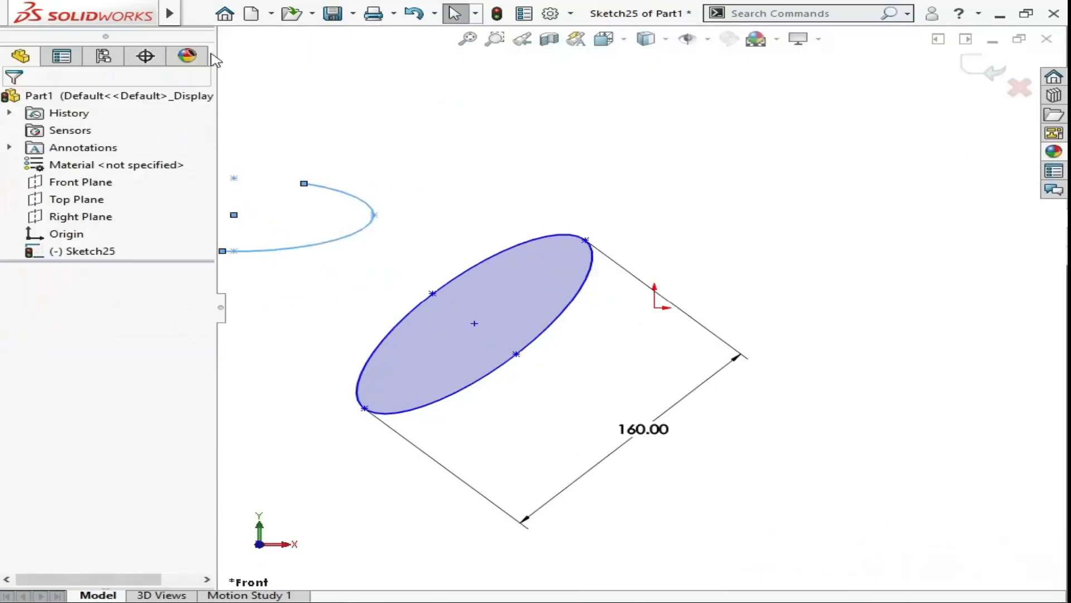
pyautogui.press('F10')
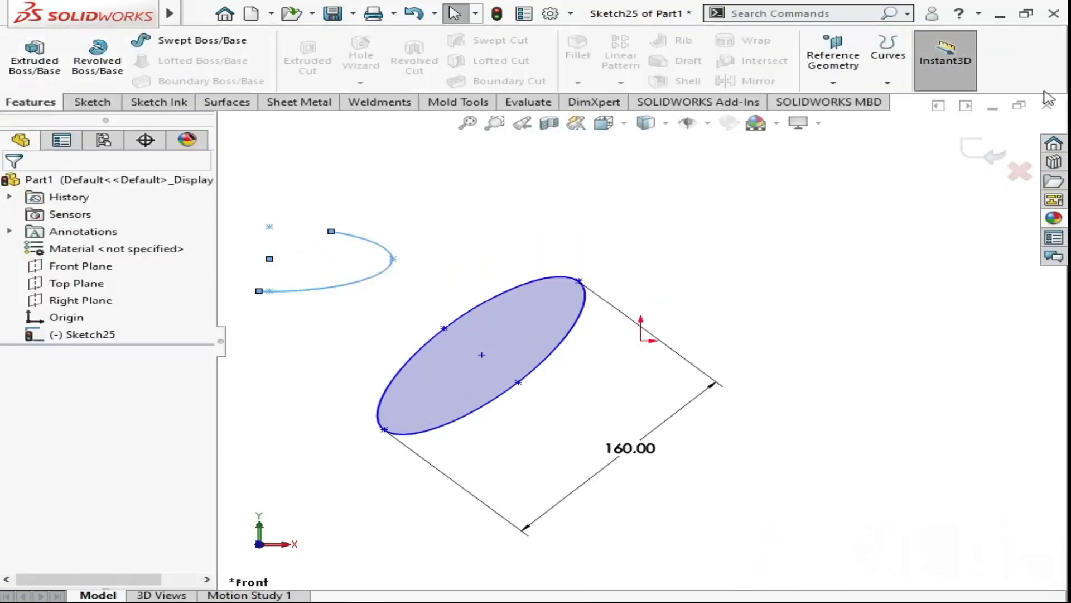
pyautogui.press('F10')
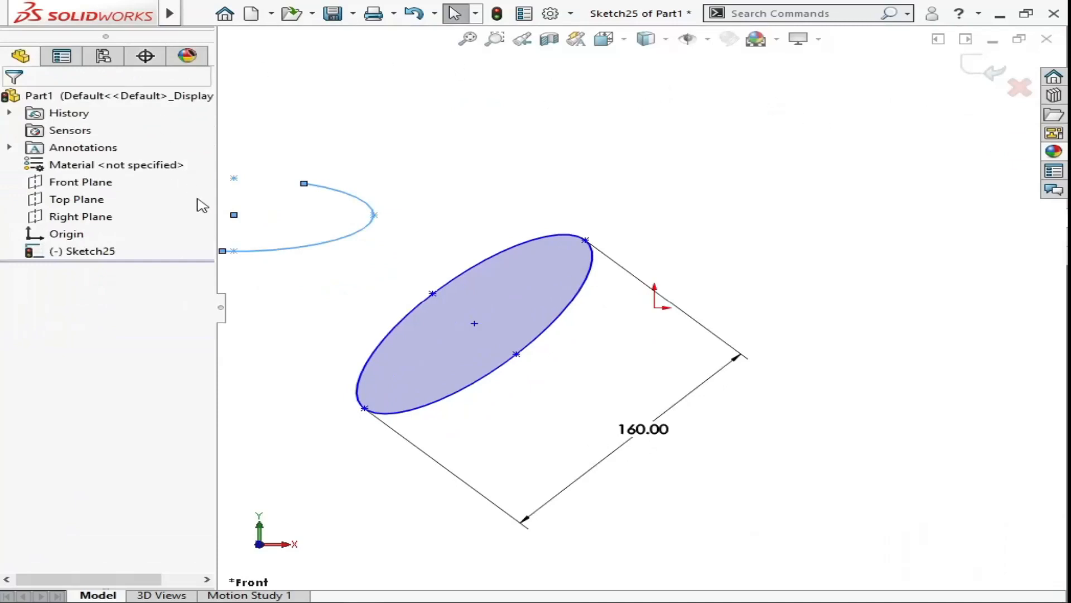
pyautogui.press('F9')
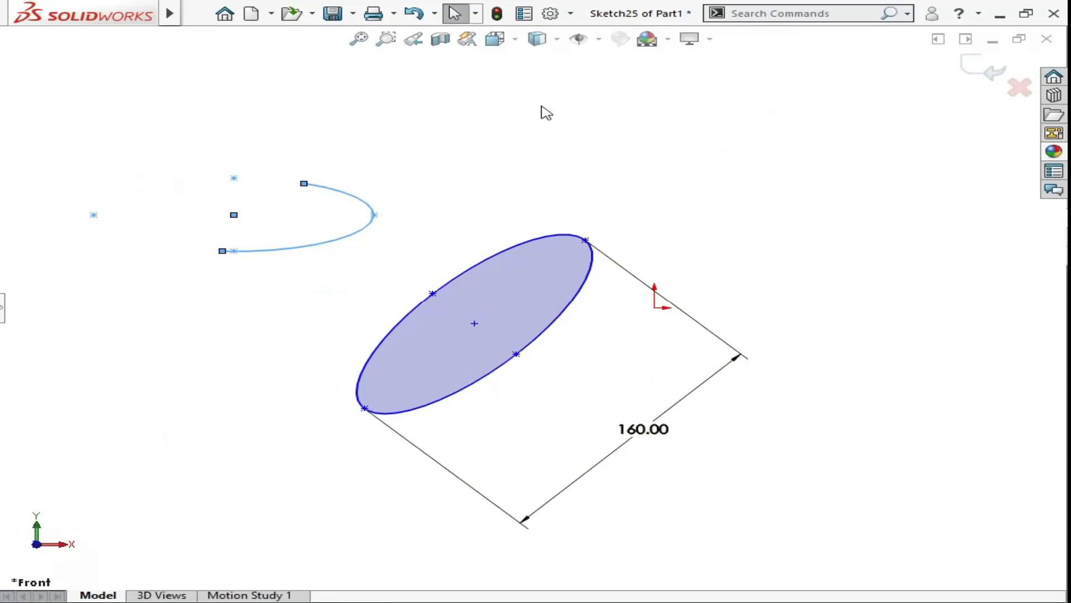
pyautogui.press('F10')
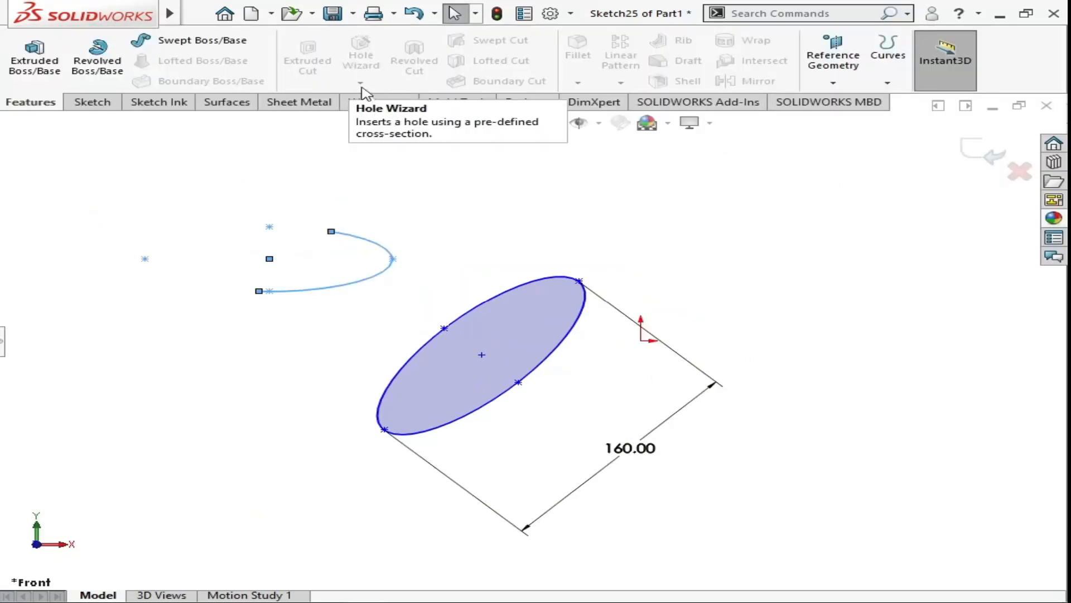
pyautogui.press('F9')
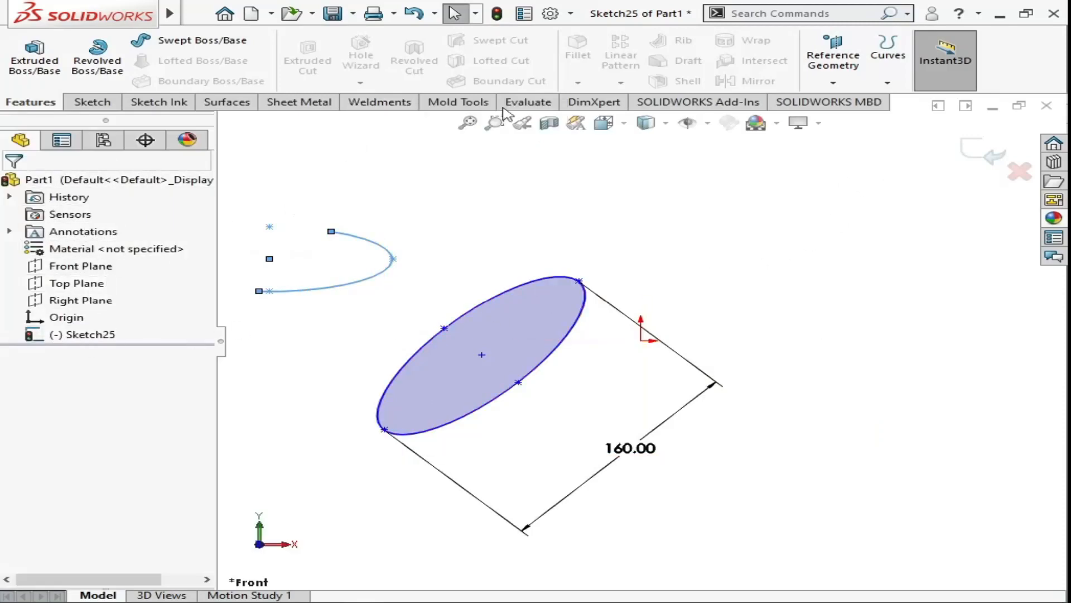
pyautogui.click(93, 101)
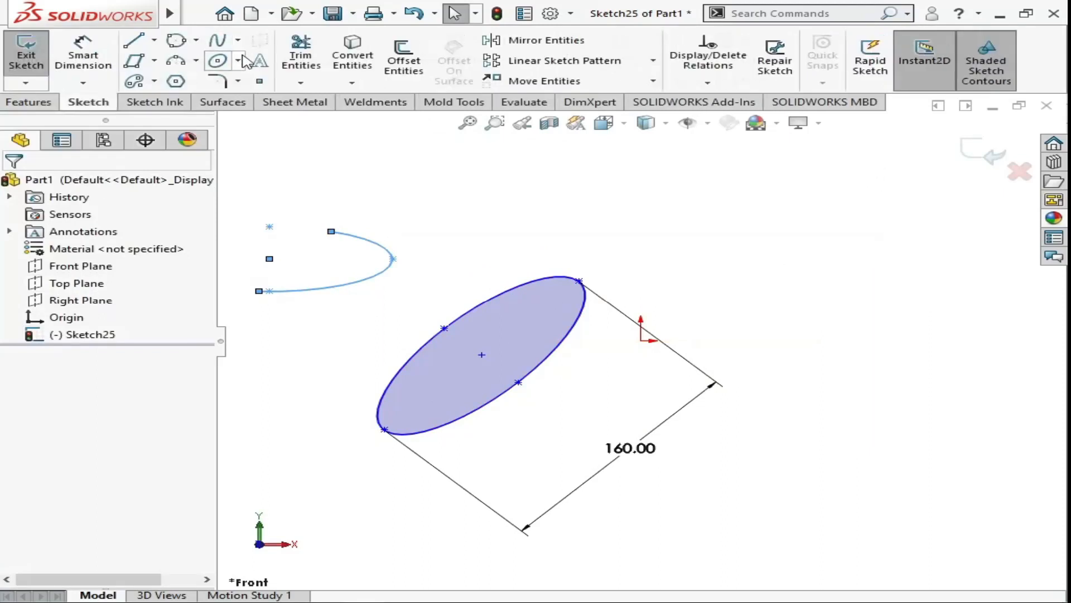
# - Sketch a downward-opening parabola arc beyond the ellipse's lower right, with about 53.7 mm focal distance, running from about (254, -151) to (512, -618)
pyautogui.click(236, 44)
pyautogui.click(256, 131)
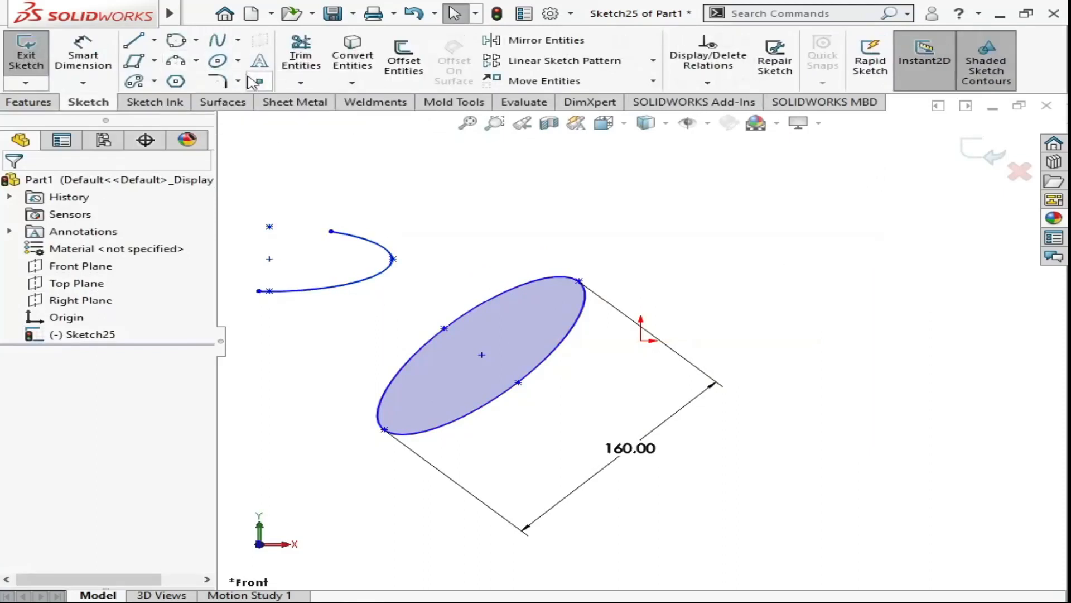
pyautogui.click(238, 61)
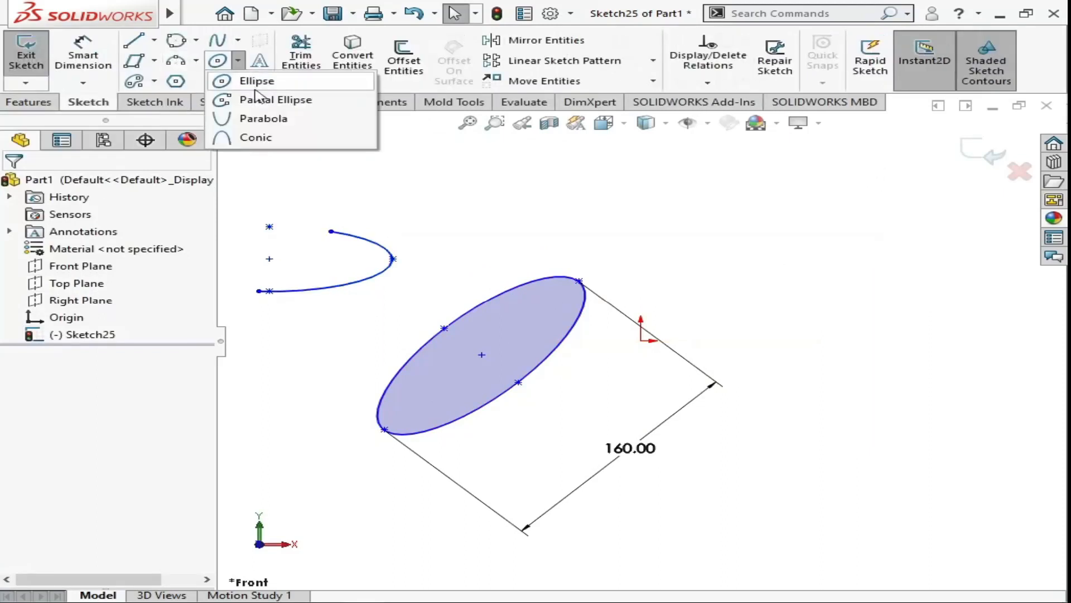
pyautogui.click(268, 119)
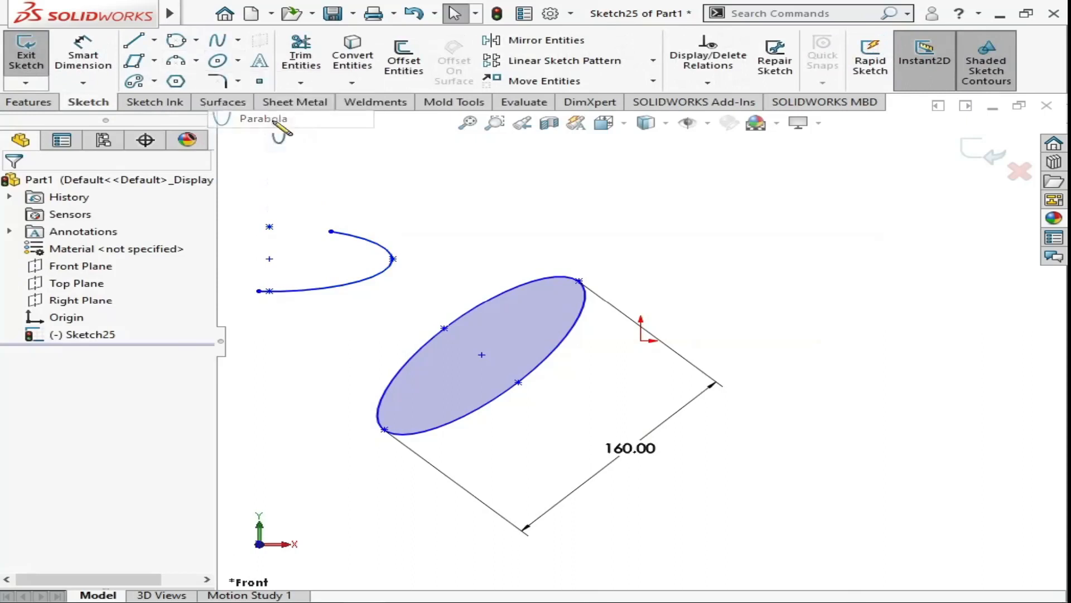
pyautogui.scroll(3, 731, 407)
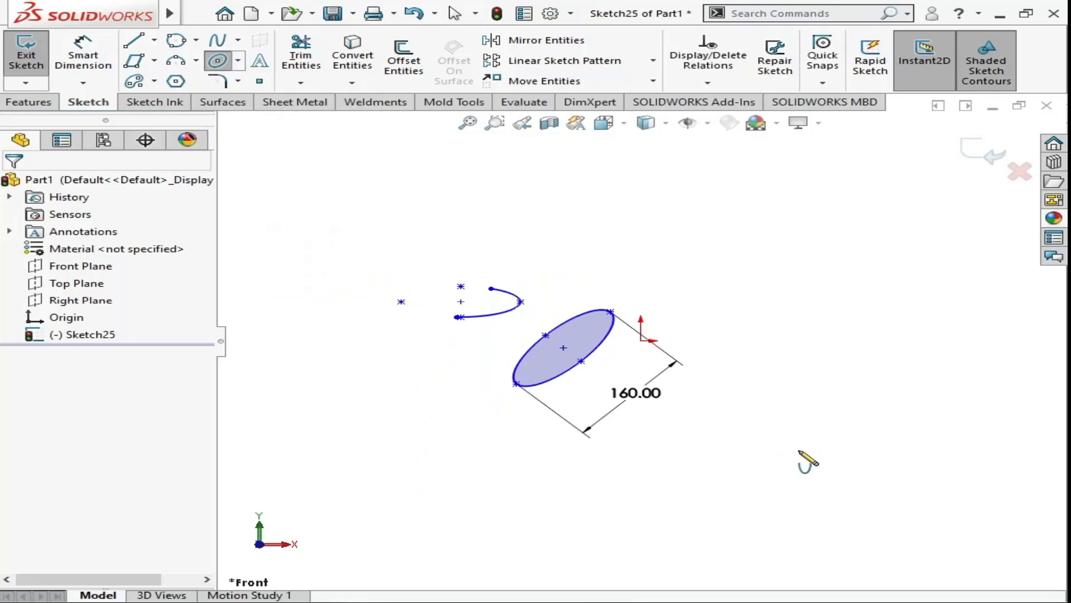
pyautogui.click(800, 454)
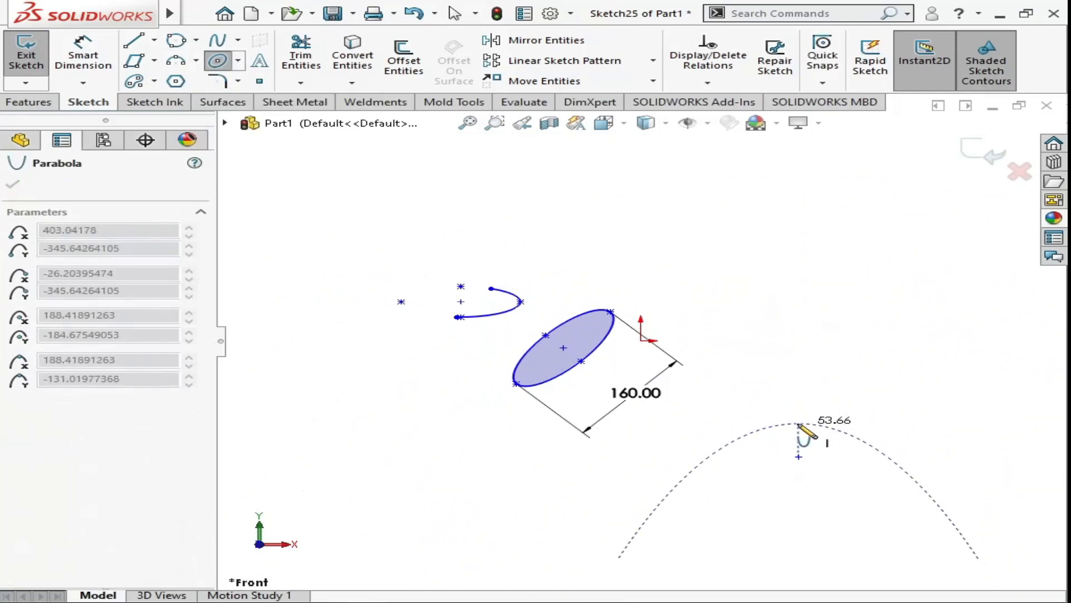
pyautogui.click(799, 424)
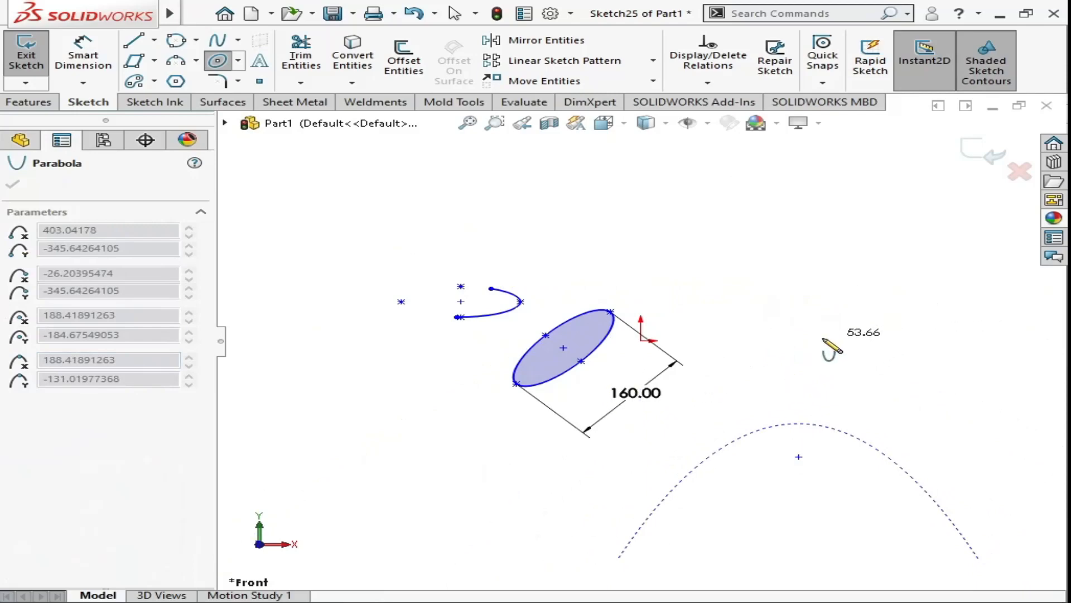
pyautogui.scroll(-2, 806, 471)
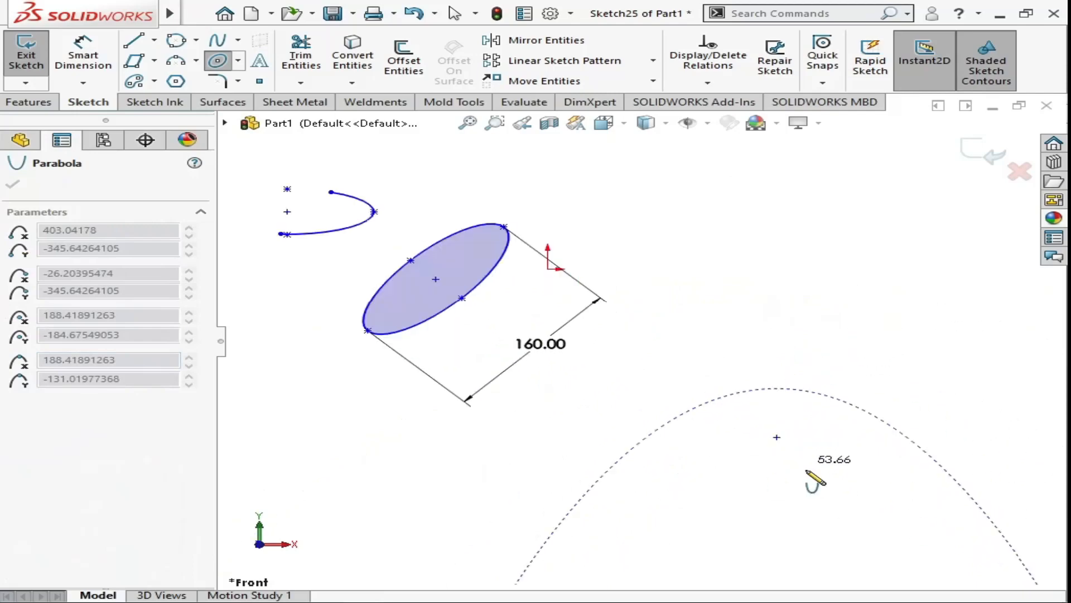
pyautogui.scroll(7, 812, 468)
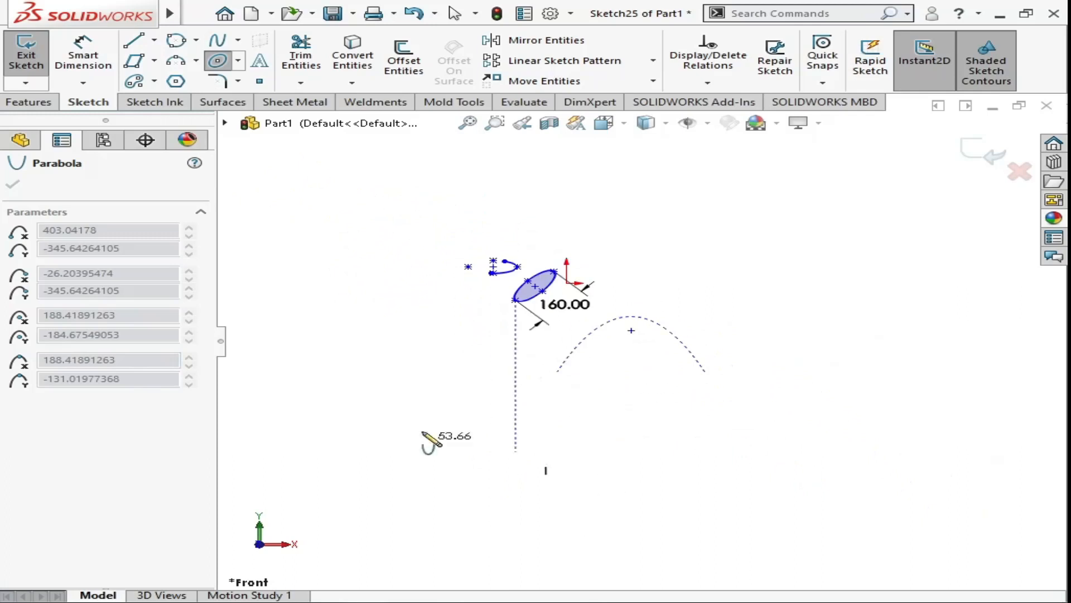
pyautogui.click(678, 294)
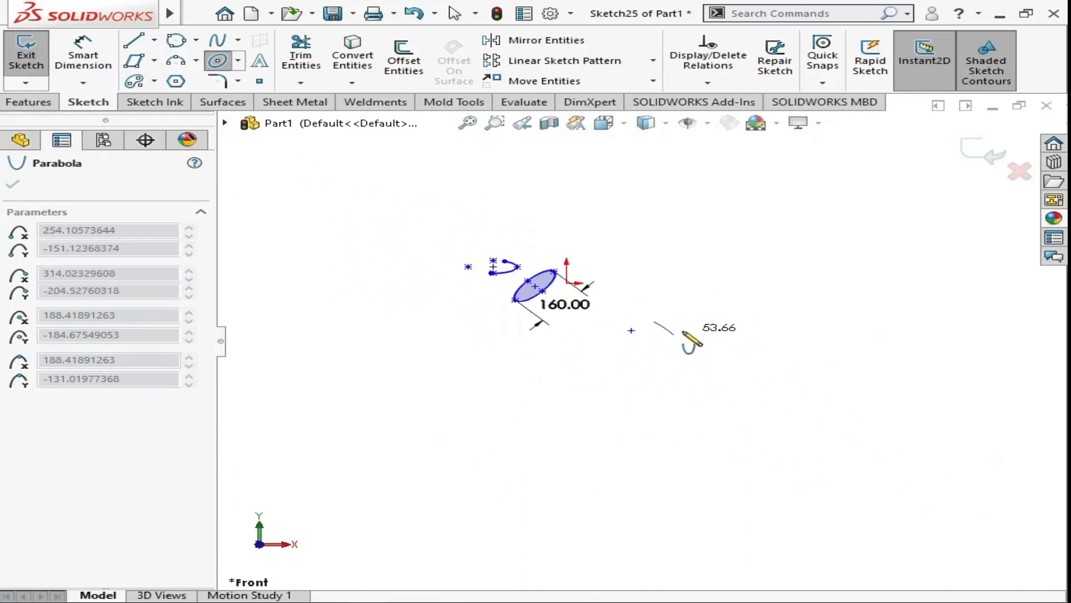
pyautogui.click(742, 442)
pyautogui.click(14, 185)
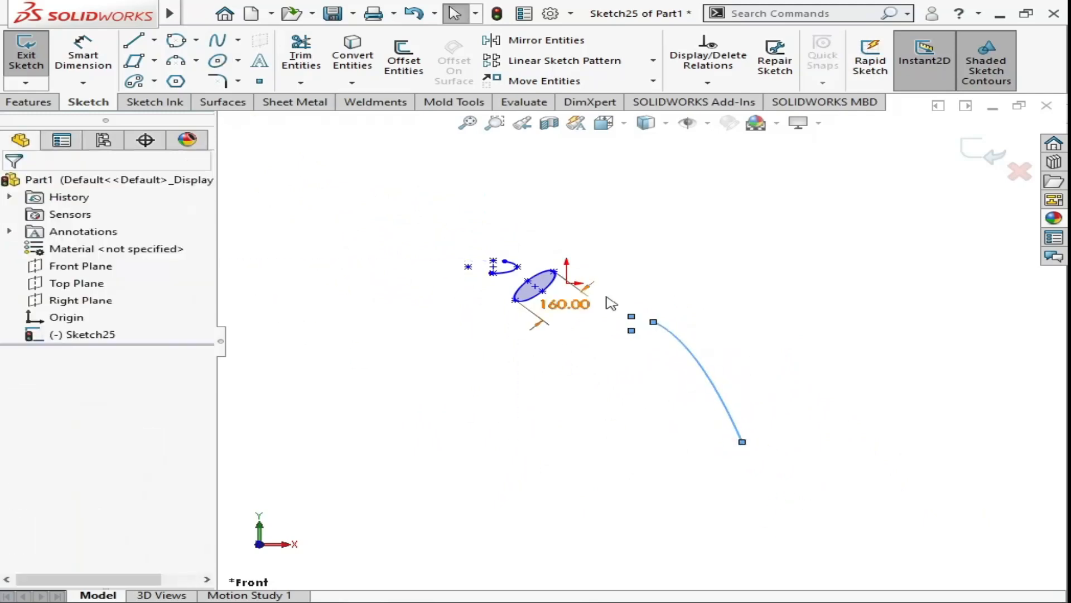
# - Sketch a symmetric conic arch below the ellipse, with horizontally aligned end points, its apex centred above them and its shoulder about two-thirds up
pyautogui.scroll(2, 678, 354)
pyautogui.scroll(-5, 673, 360)
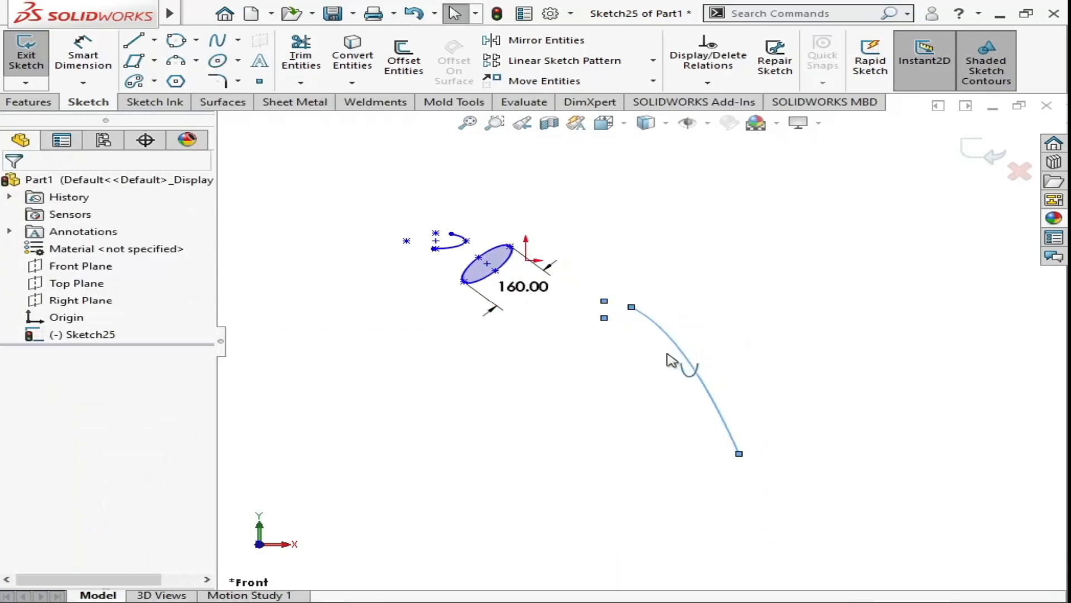
pyautogui.click(239, 60)
pyautogui.click(246, 137)
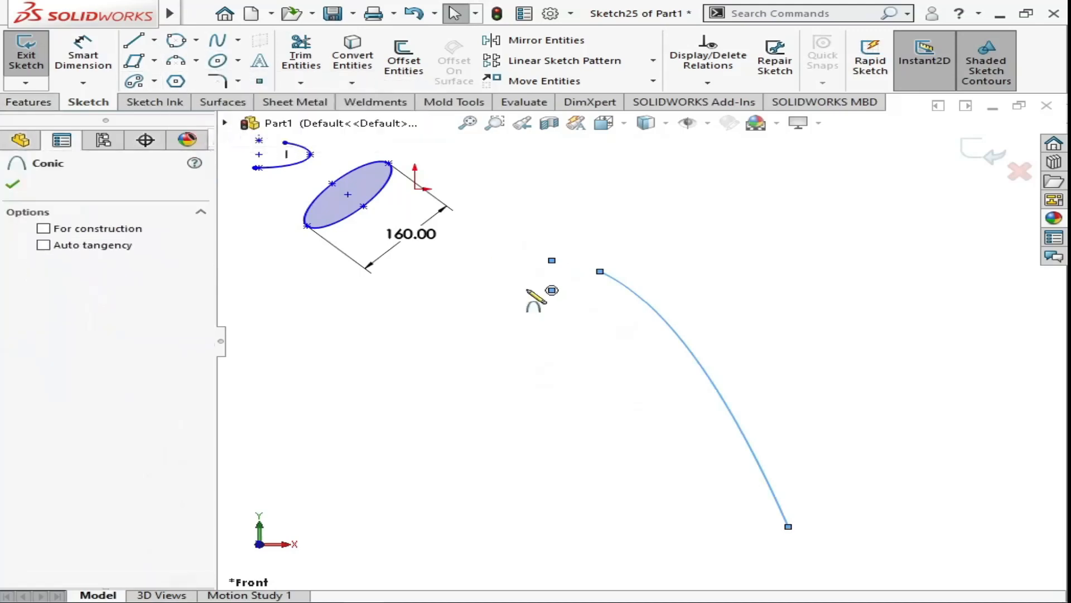
pyautogui.scroll(5, 452, 402)
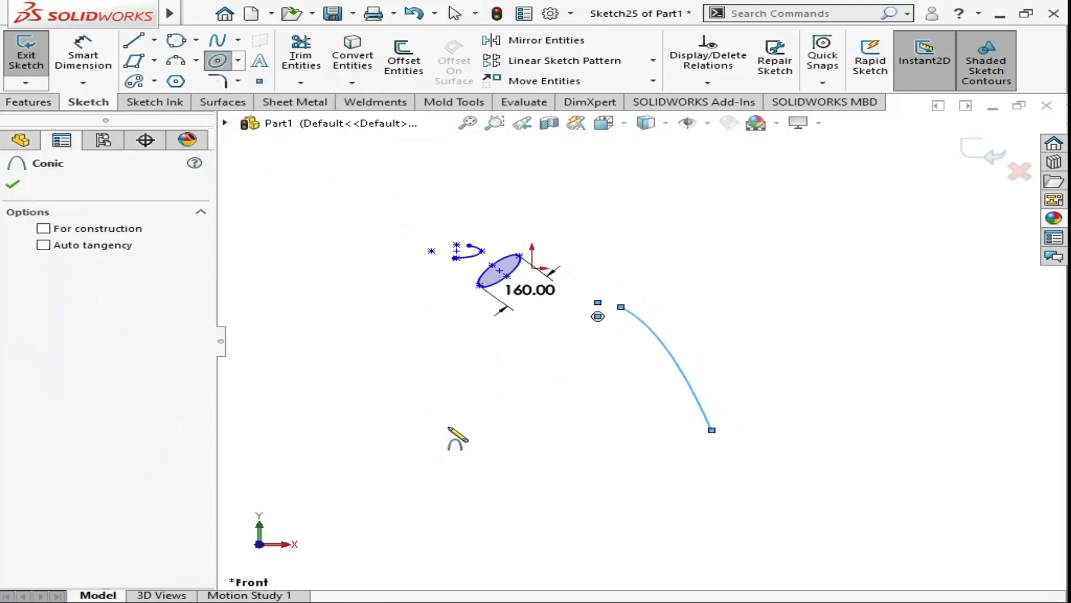
pyautogui.click(413, 431)
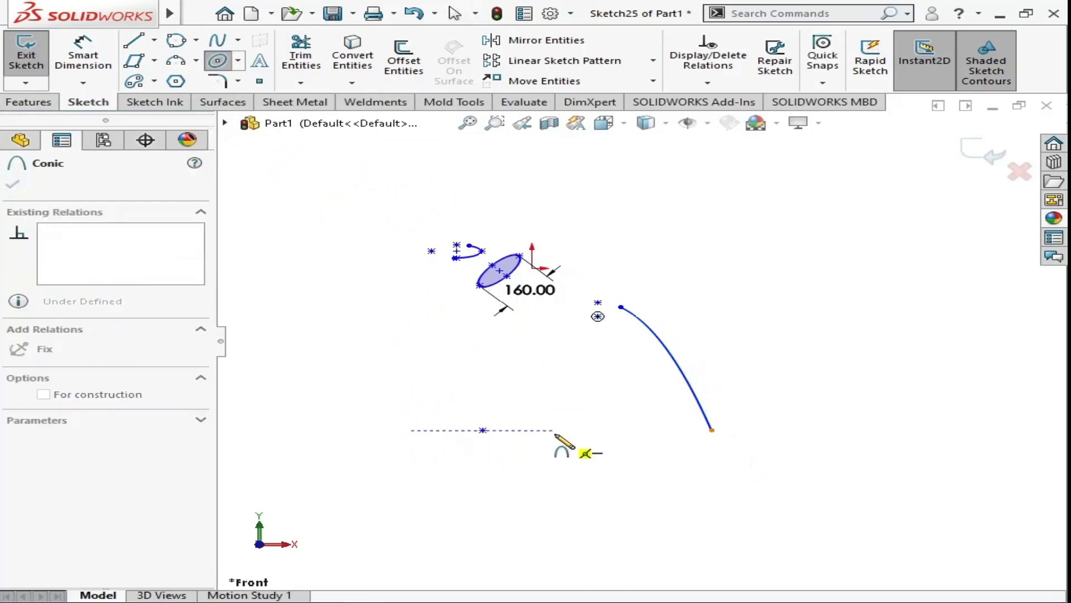
pyautogui.click(532, 429)
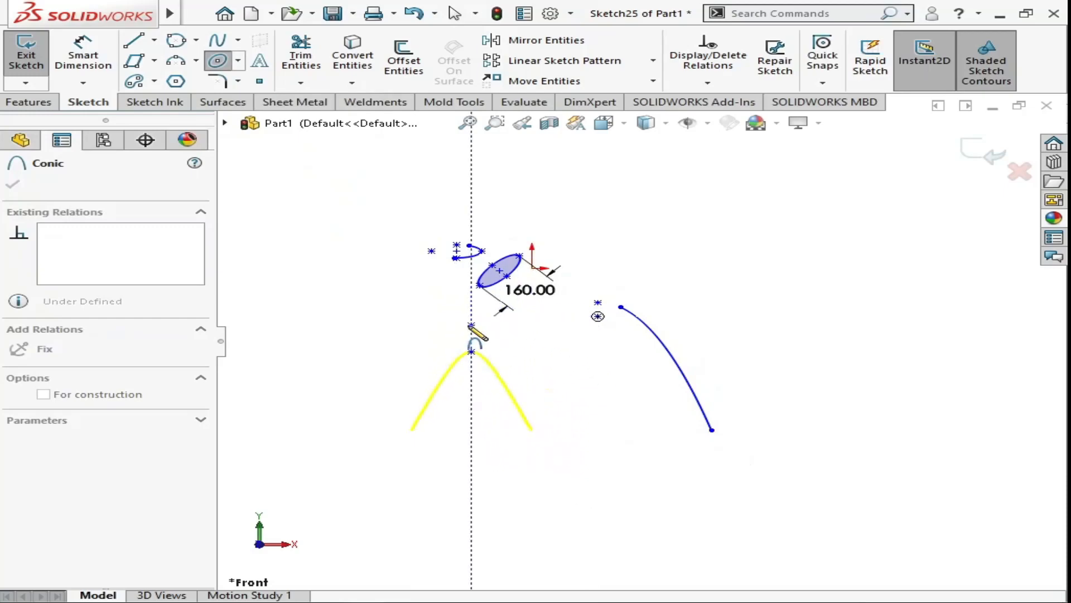
pyautogui.click(470, 325)
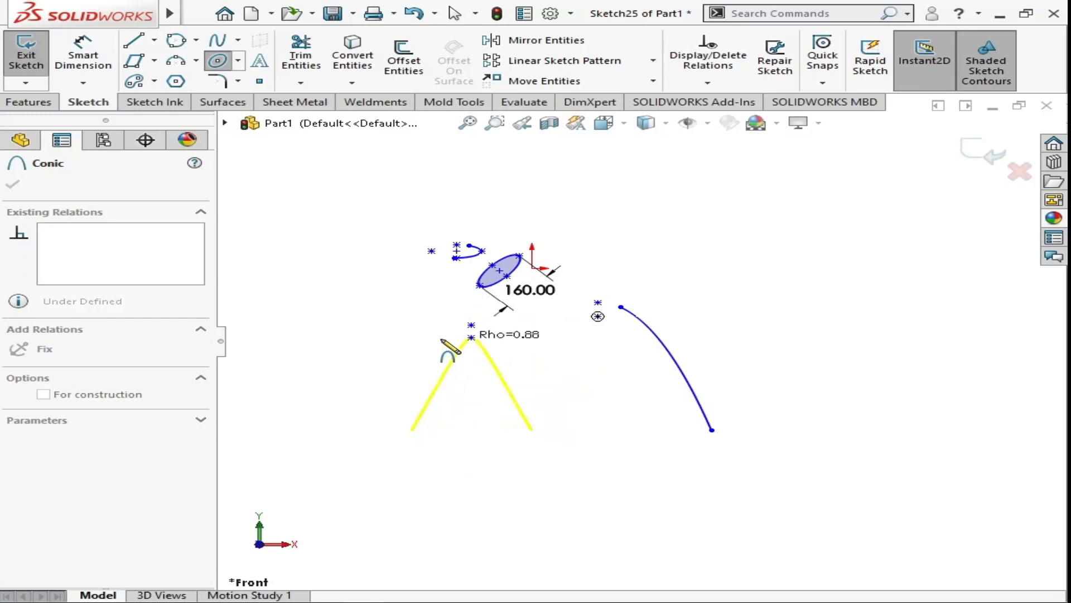
pyautogui.click(491, 385)
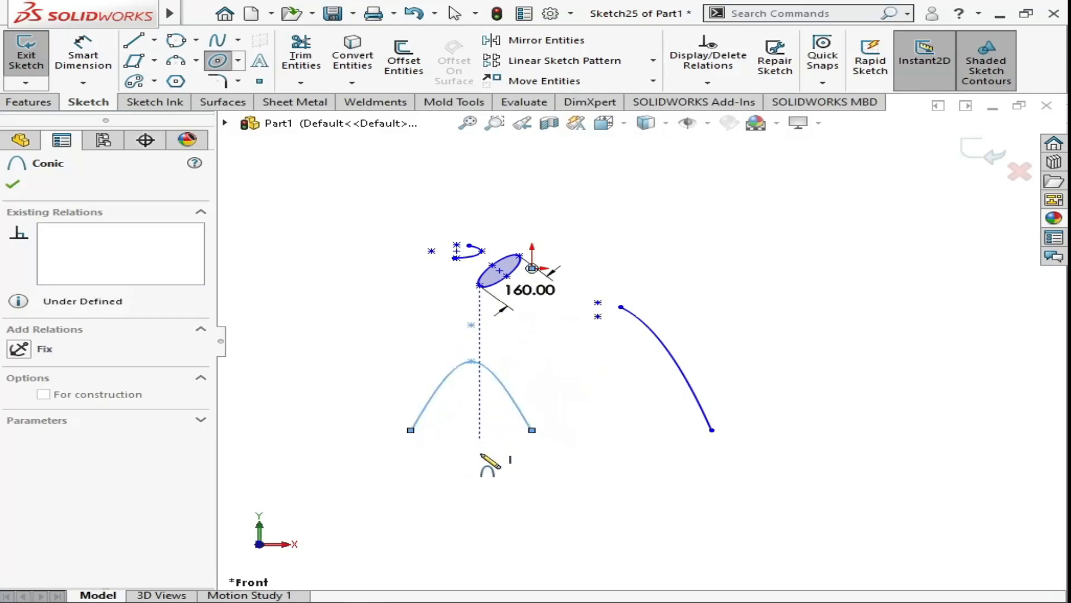
pyautogui.click(12, 184)
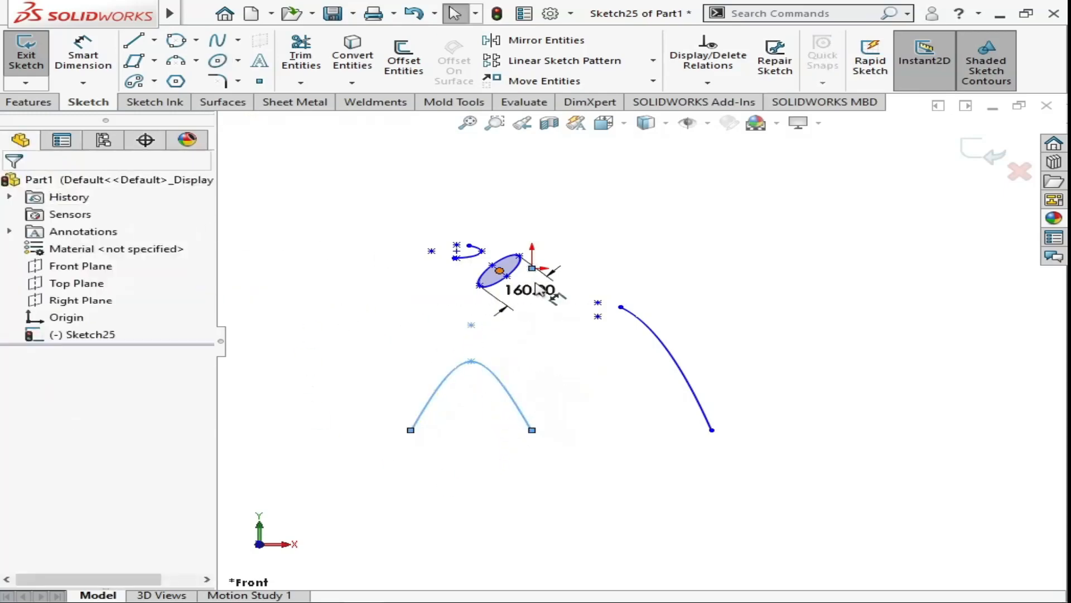